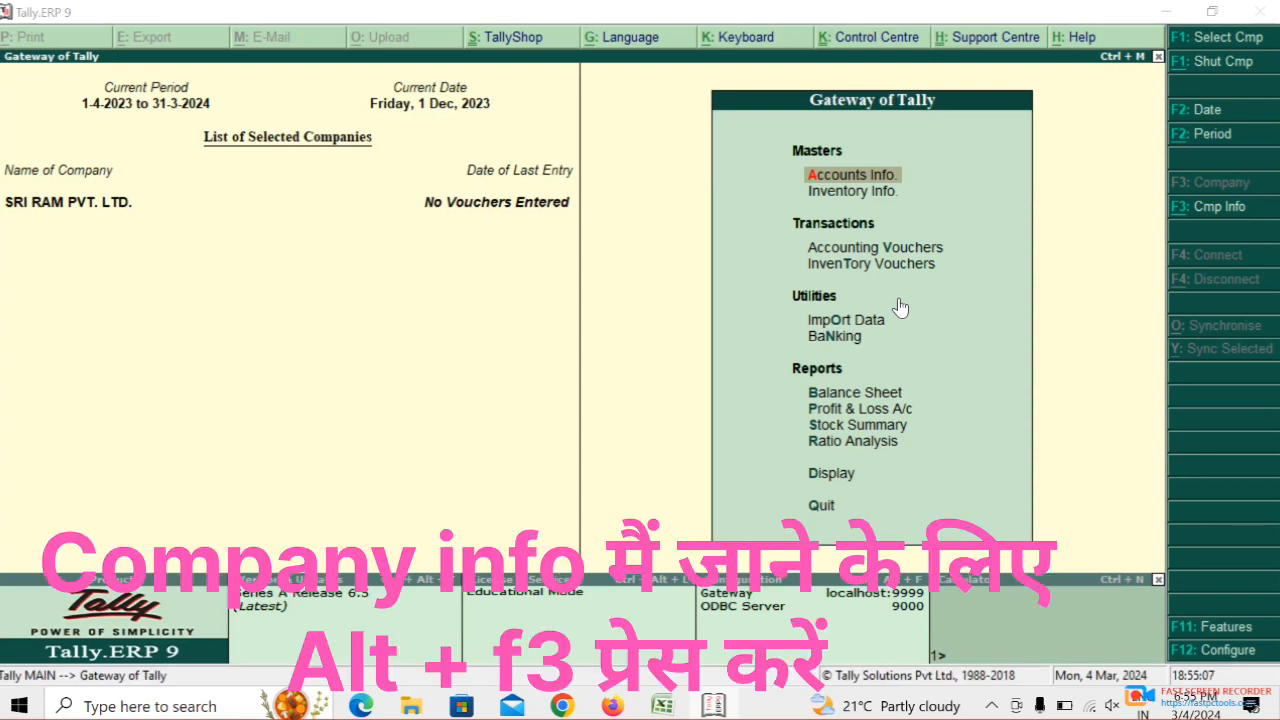
click(900, 307)
key(alt+F3)
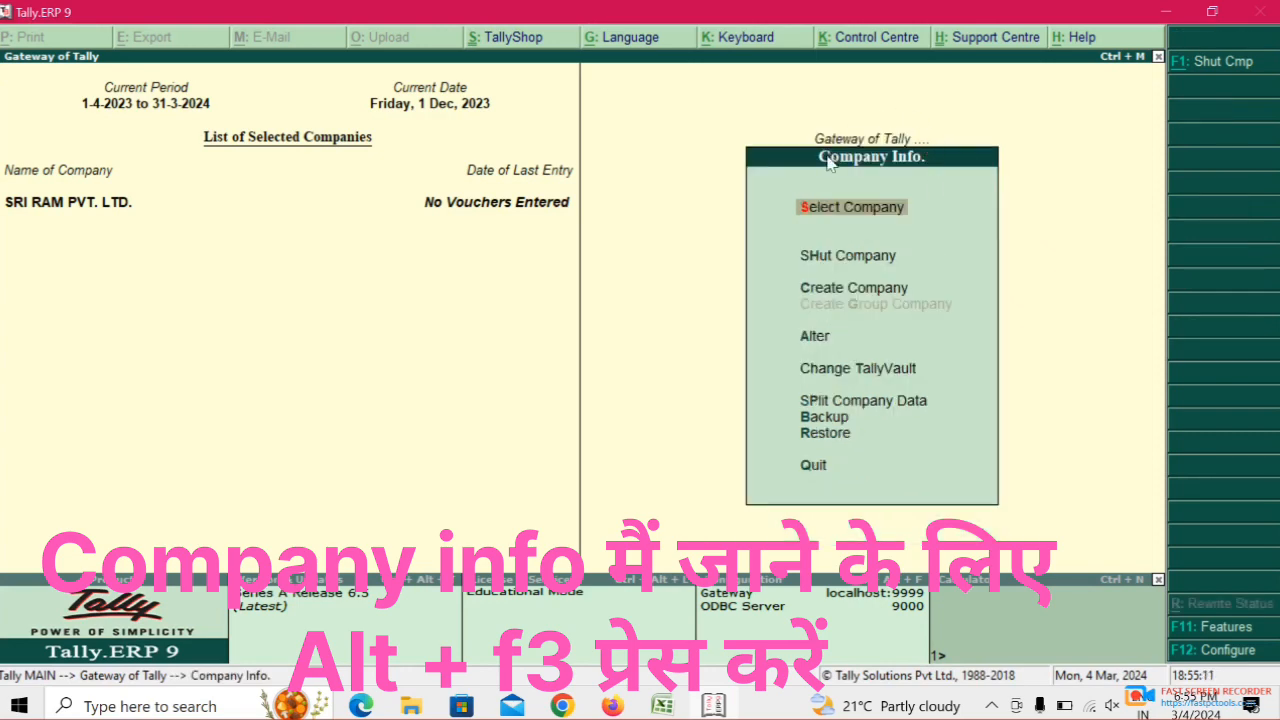
key(Escape)
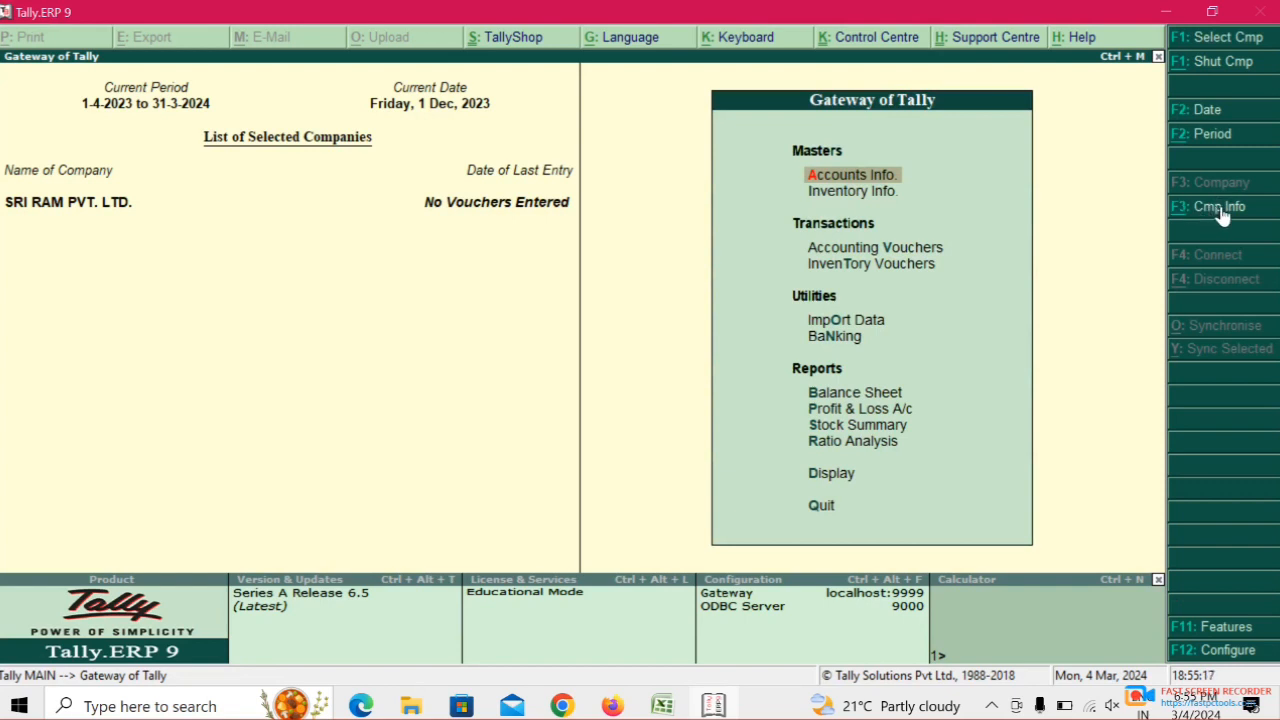
- Open the Company Info options and bring up the company Backup screen
click(1221, 210)
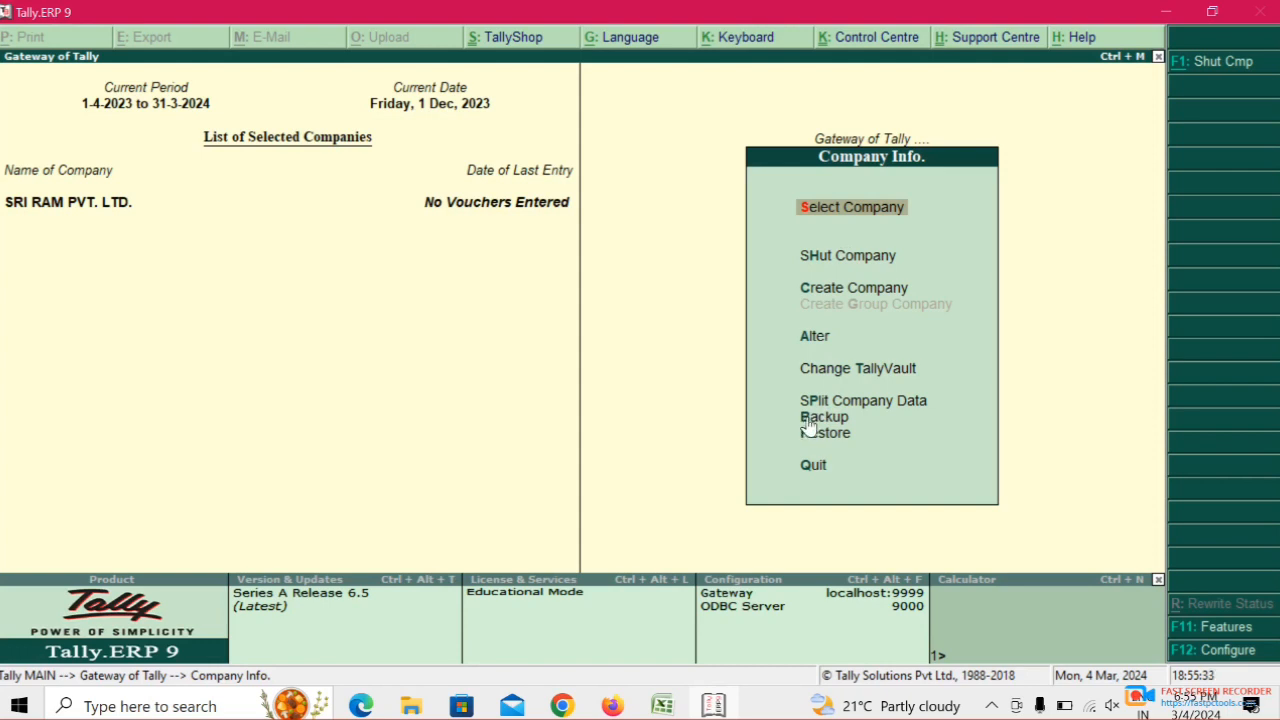
key(Down)
key(Down)
key(Down)
key(Down)
key(Down)
key(Down)
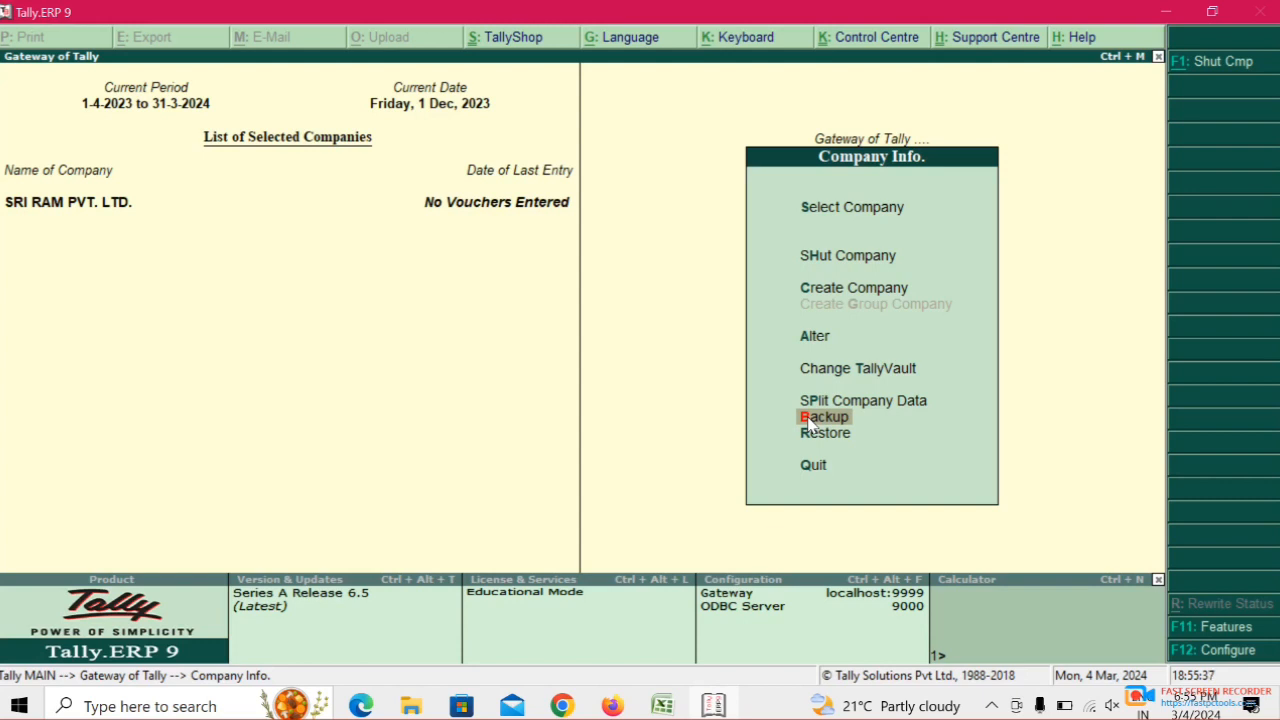
click(807, 418)
key(Escape)
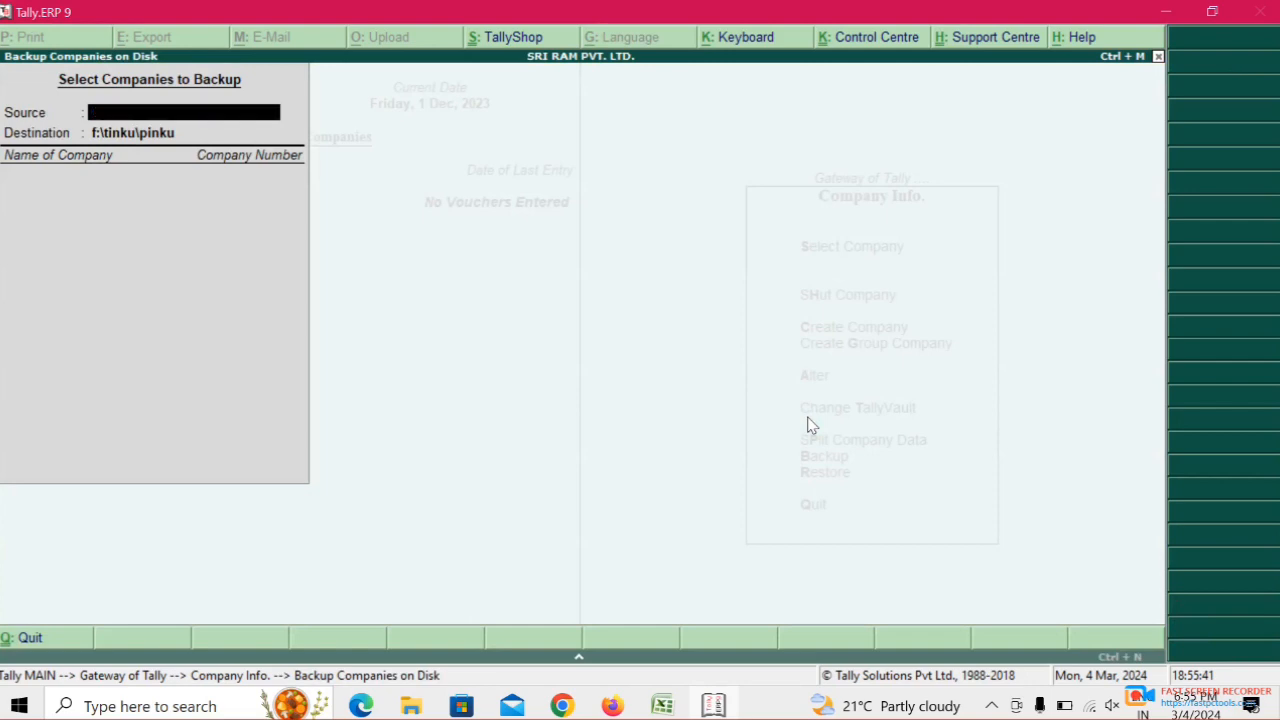
key(Escape)
key(y)
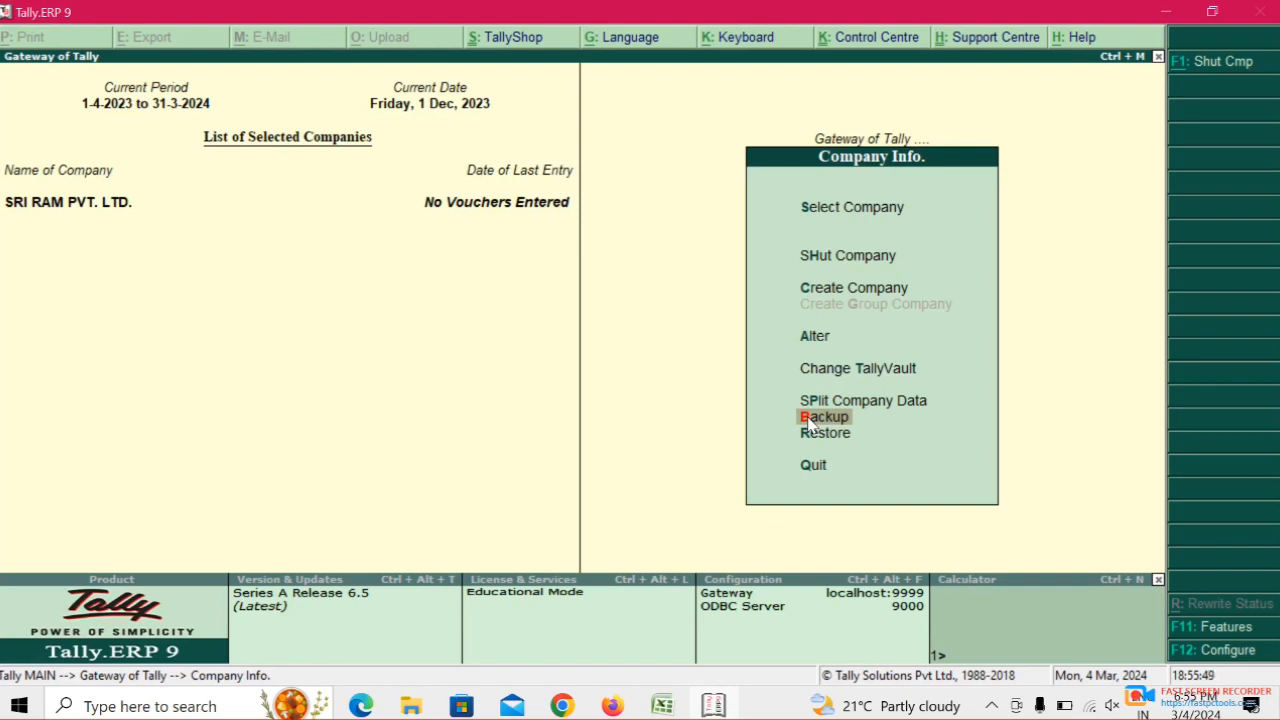
click(807, 419)
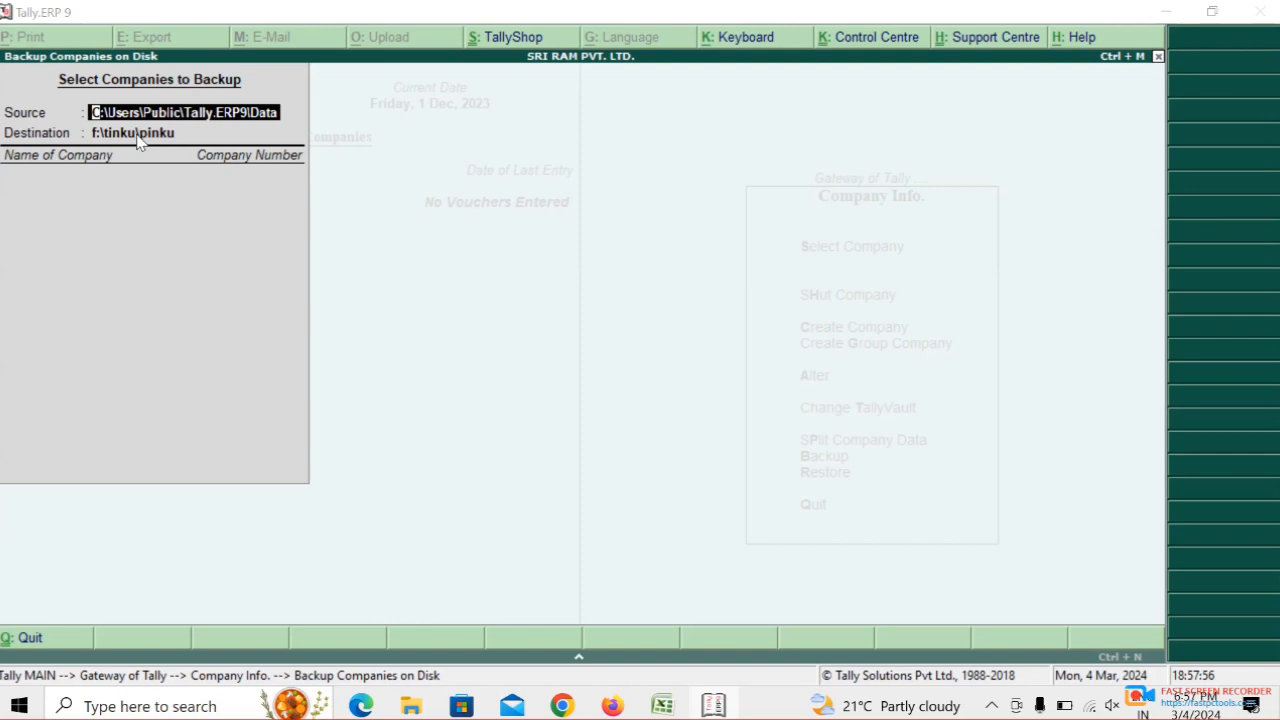
- Switch to File Explorer and view the drives under This PC
key(super+e)
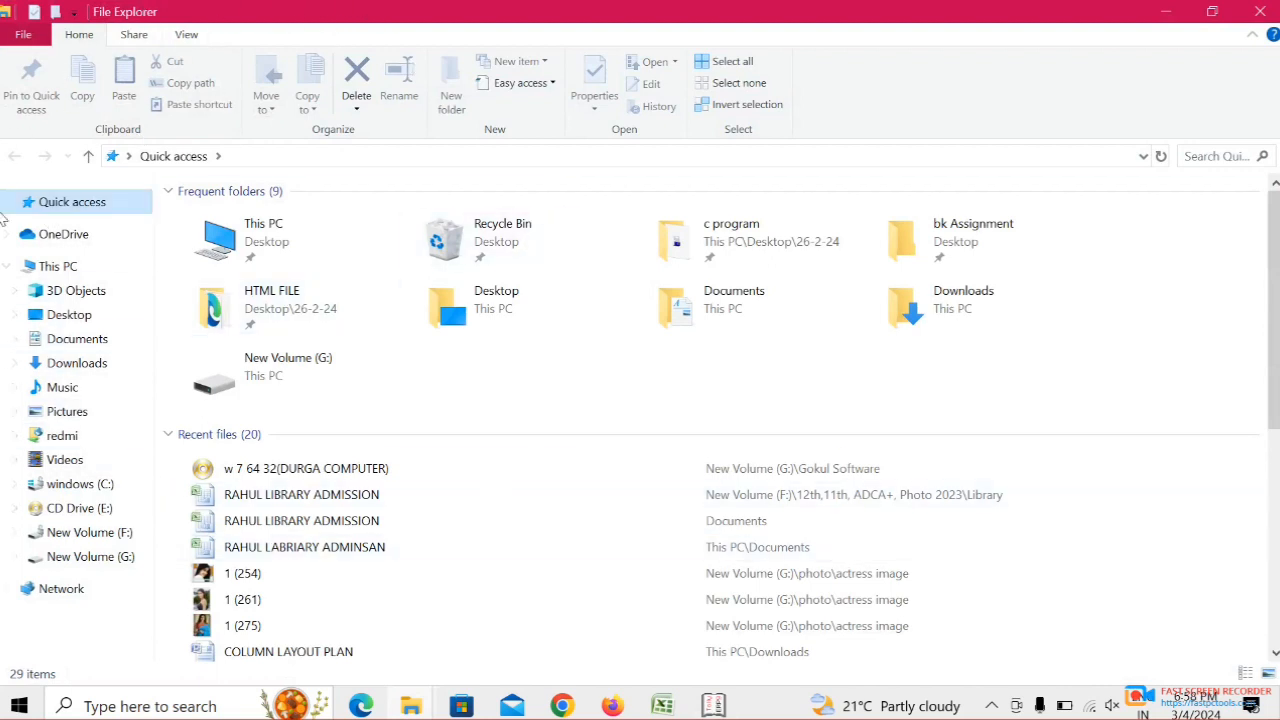
double_click(332, 244)
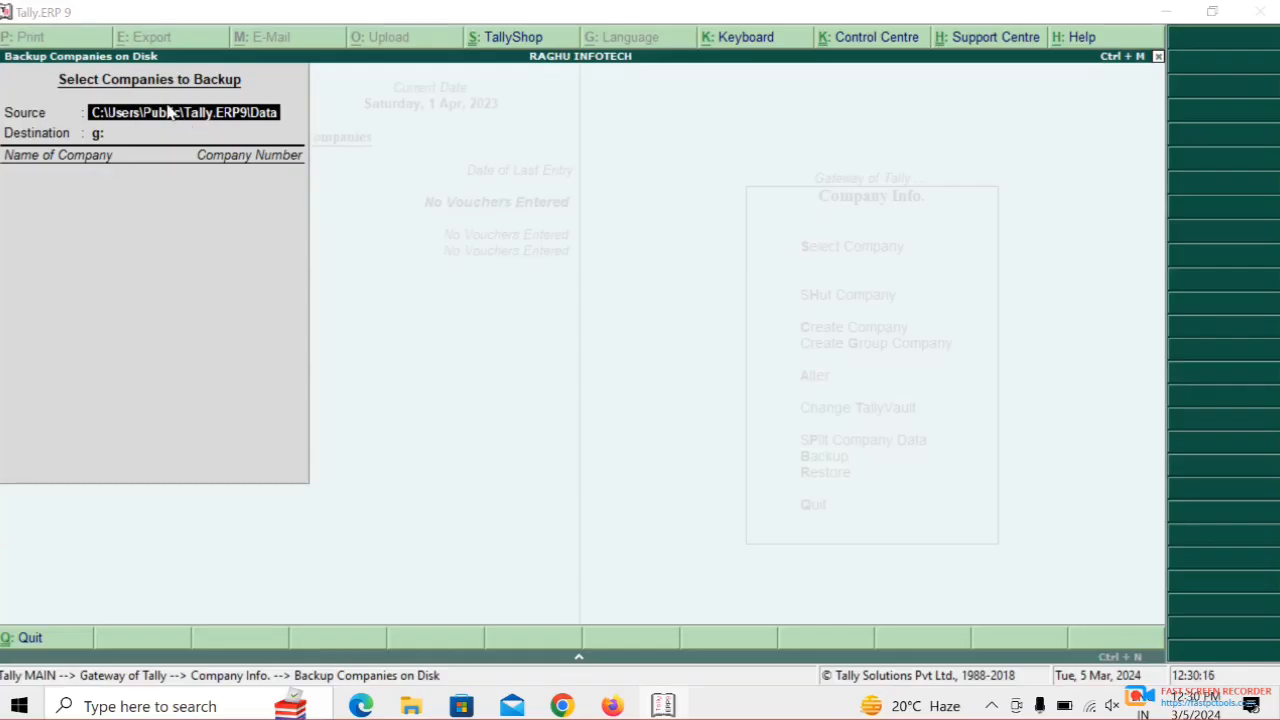
- Back up the companies RAGHU INFOTECH and RAMESH MOBILE SHOP from the default data folder to the destination g:
click(88, 138)
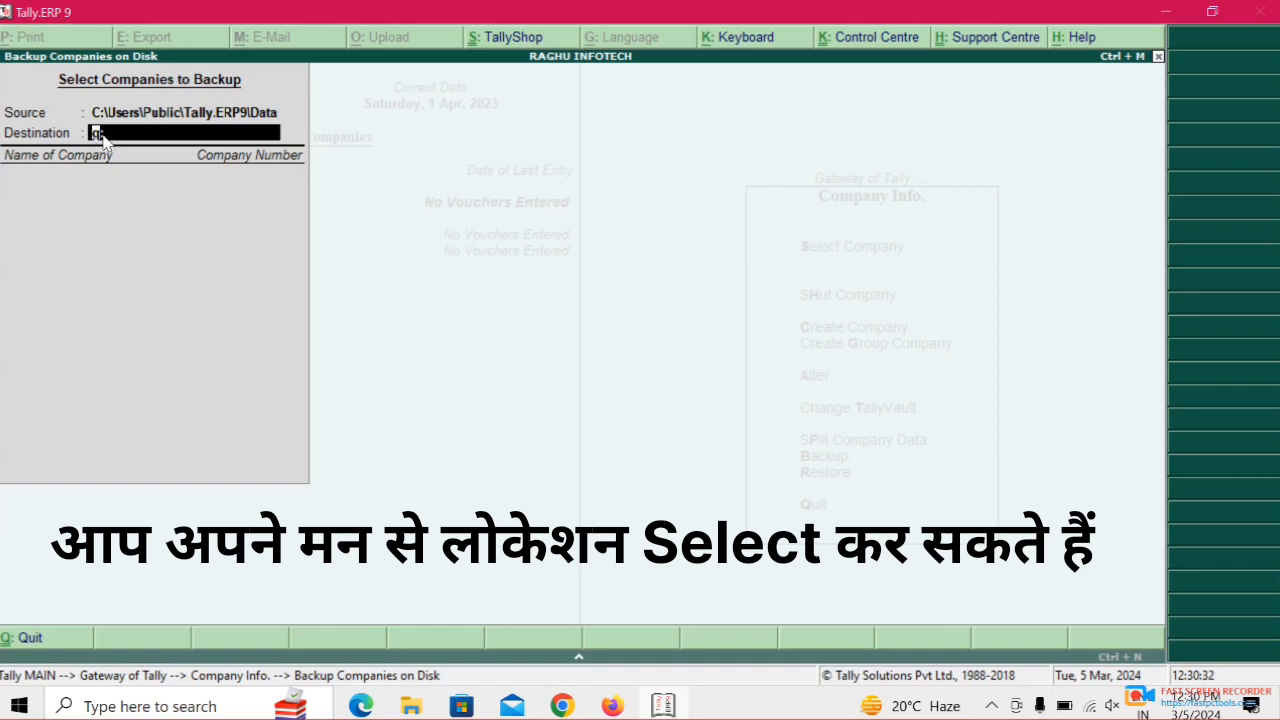
key(Return)
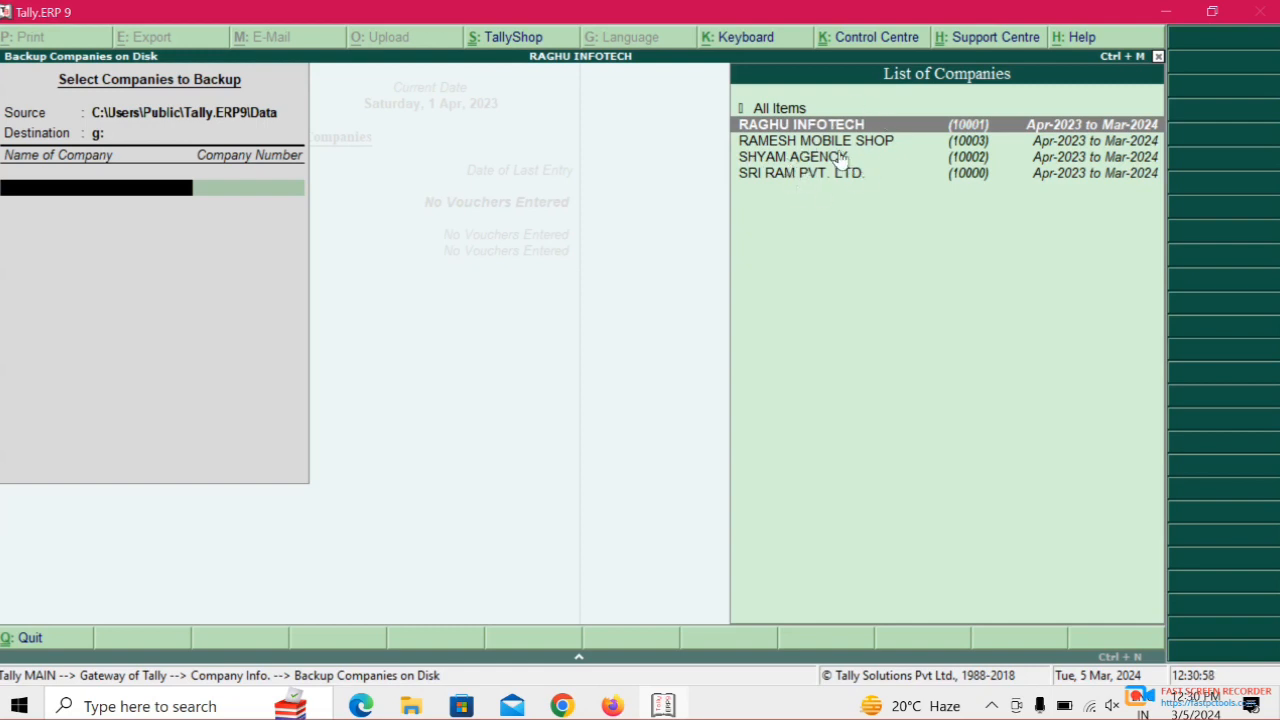
key(Down)
key(Up)
click(843, 128)
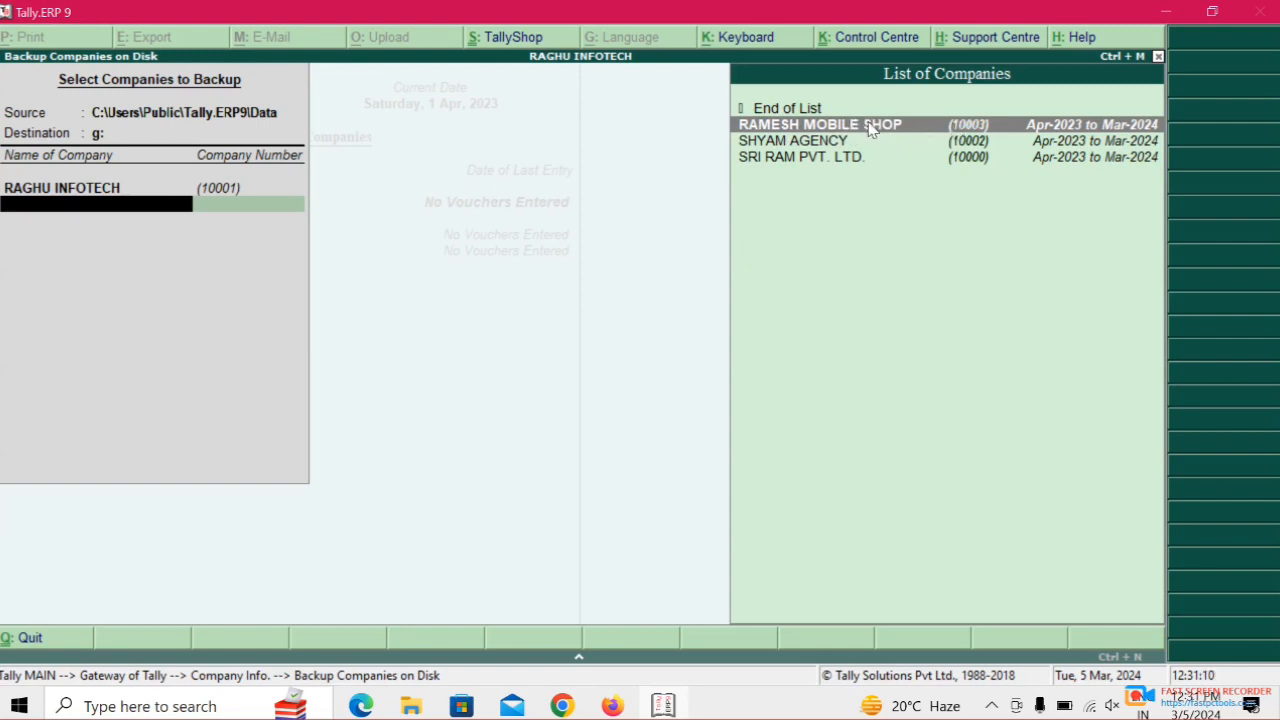
key(Return)
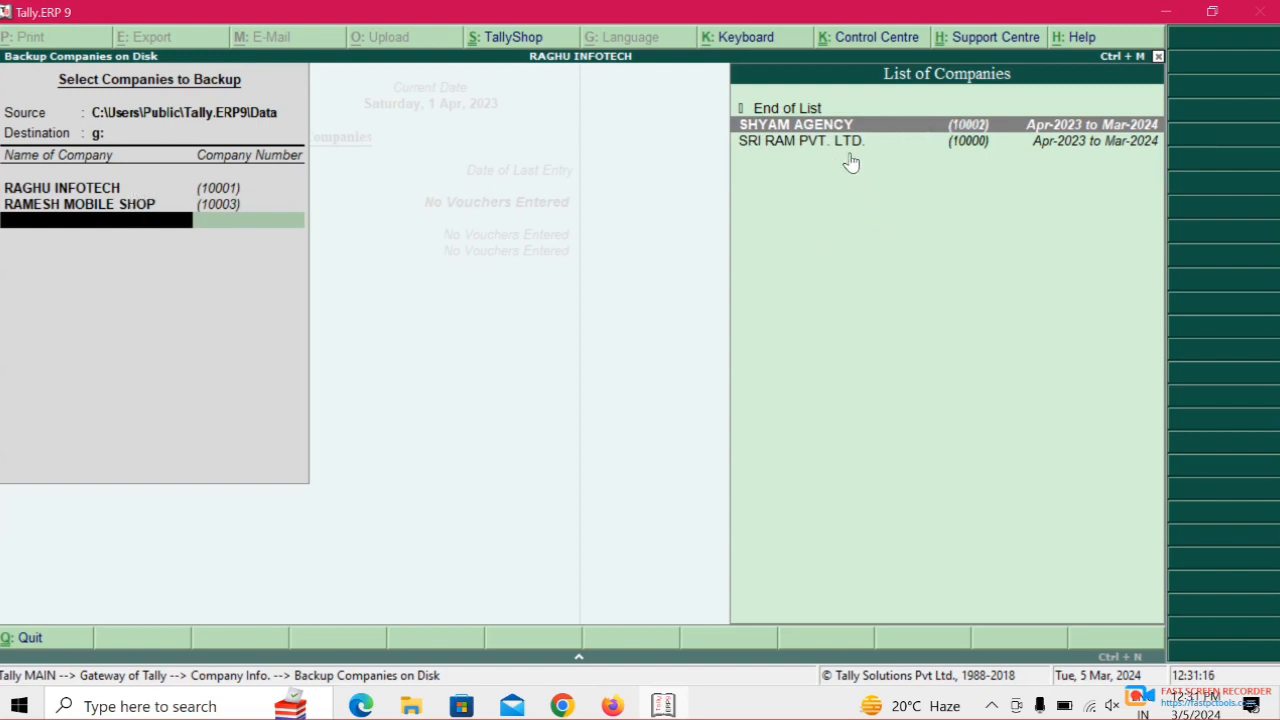
key(Up)
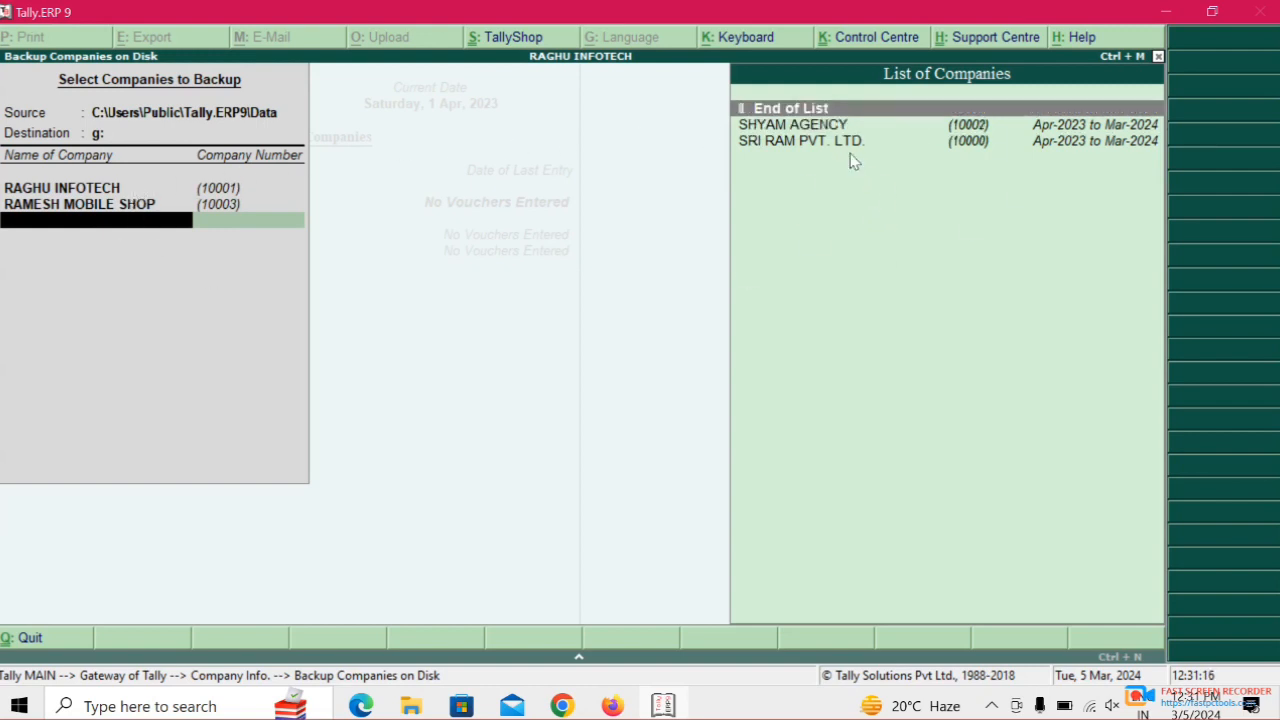
click(799, 112)
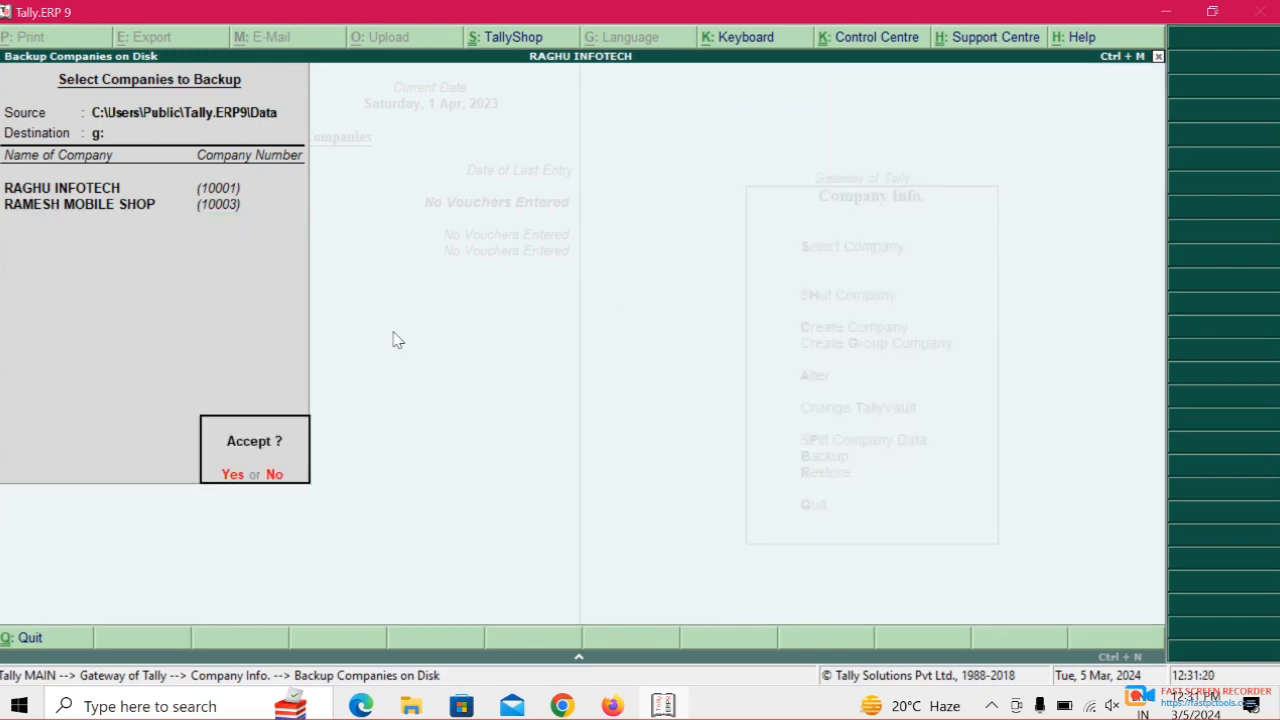
key(Return)
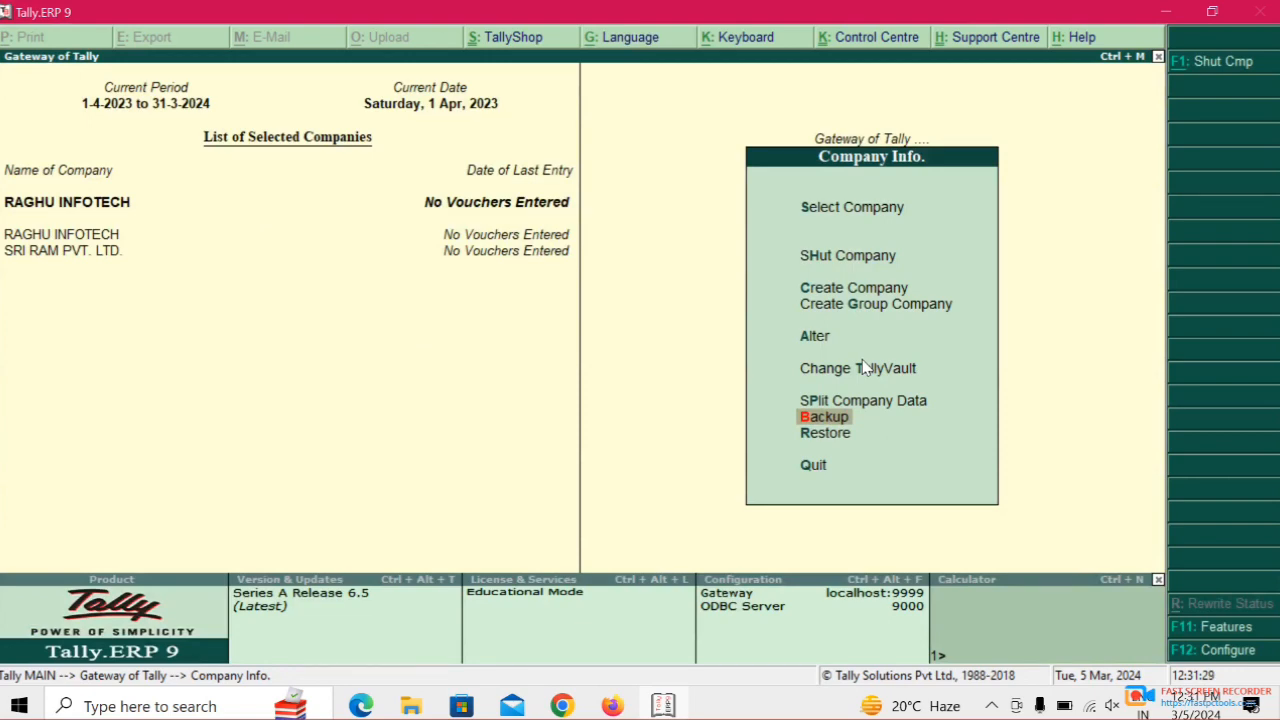
- Switch to File Explorer and examine New Volume (G:) for the company backup files
key(super+e)
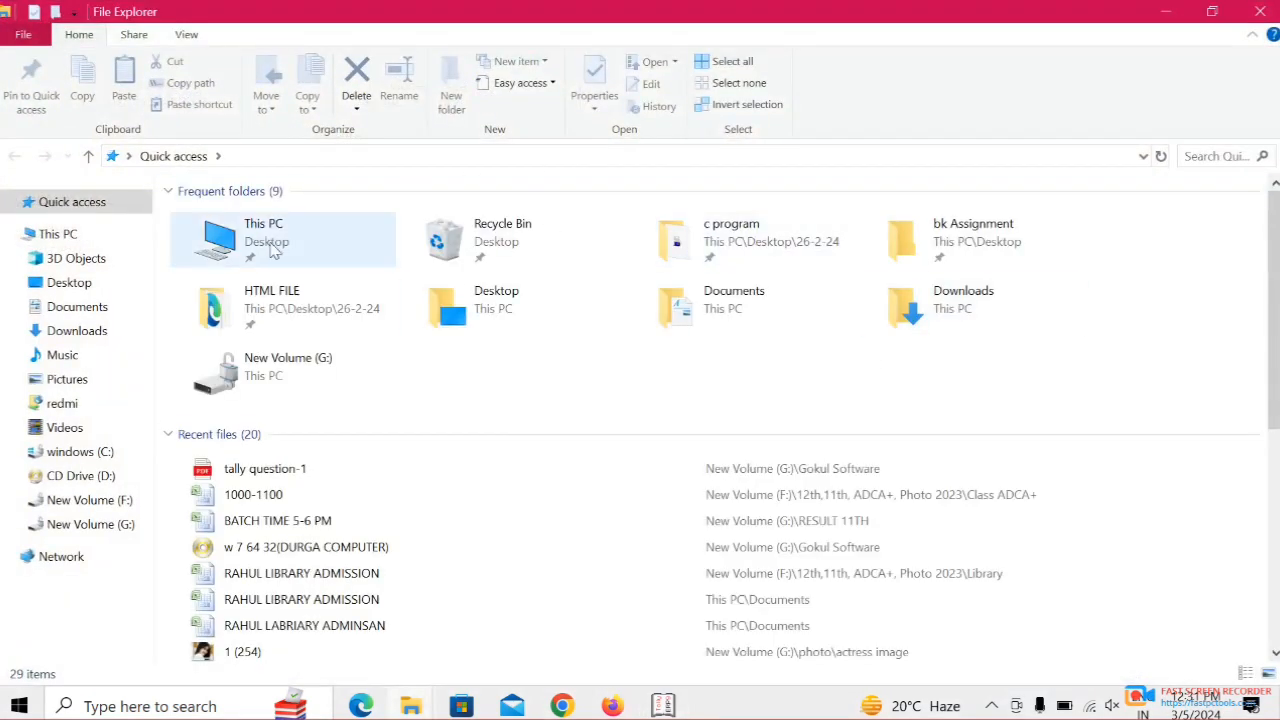
double_click(275, 248)
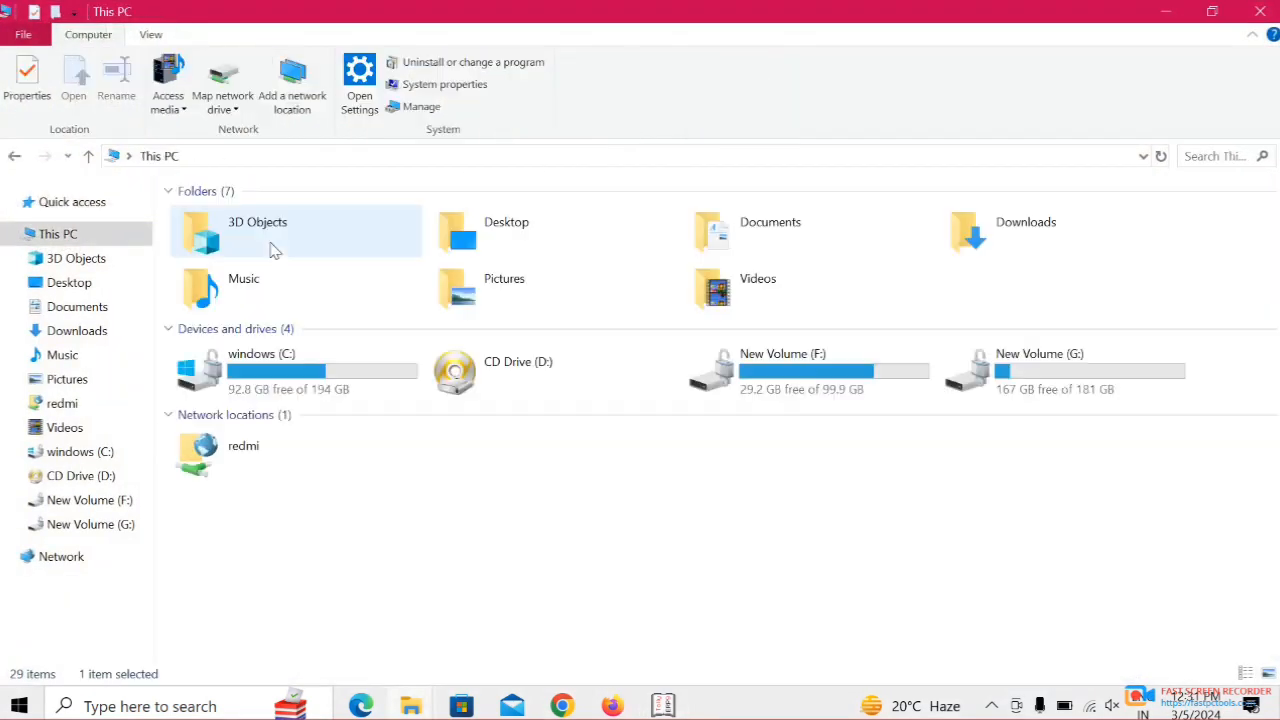
double_click(1053, 357)
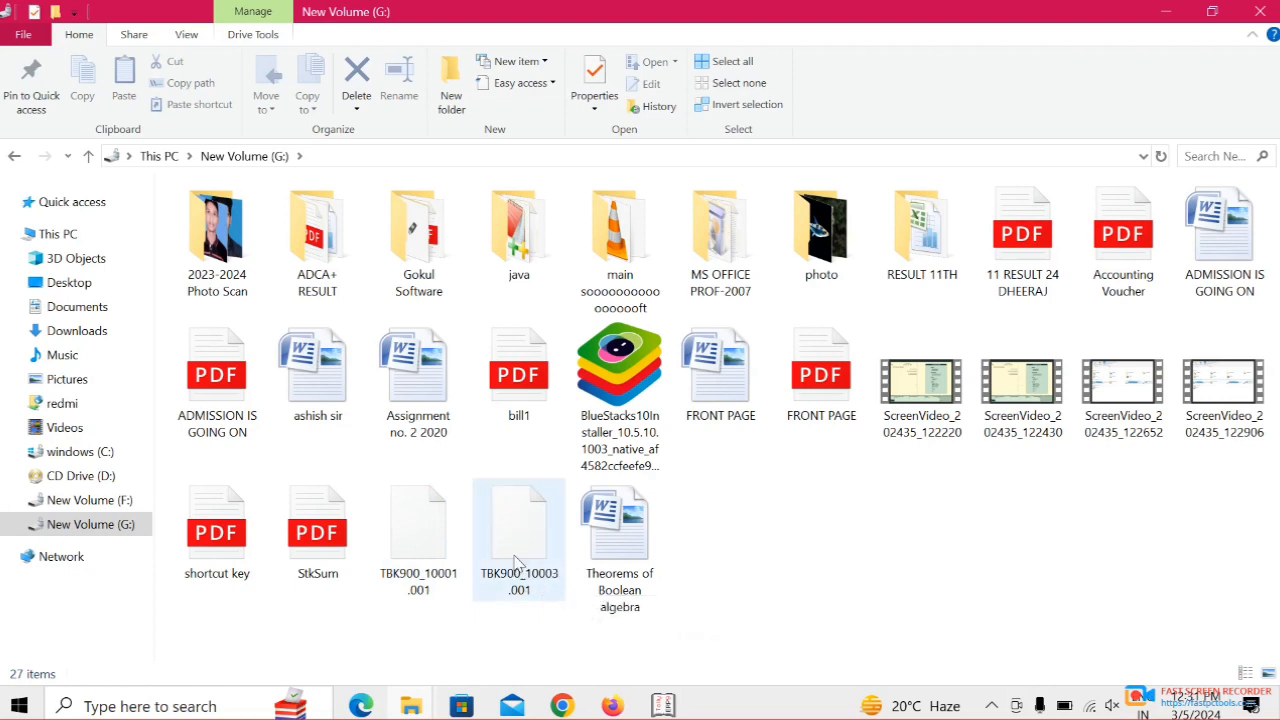
- Switch back to Tally.ERP 9 and review the list of companies available for selection
click(663, 705)
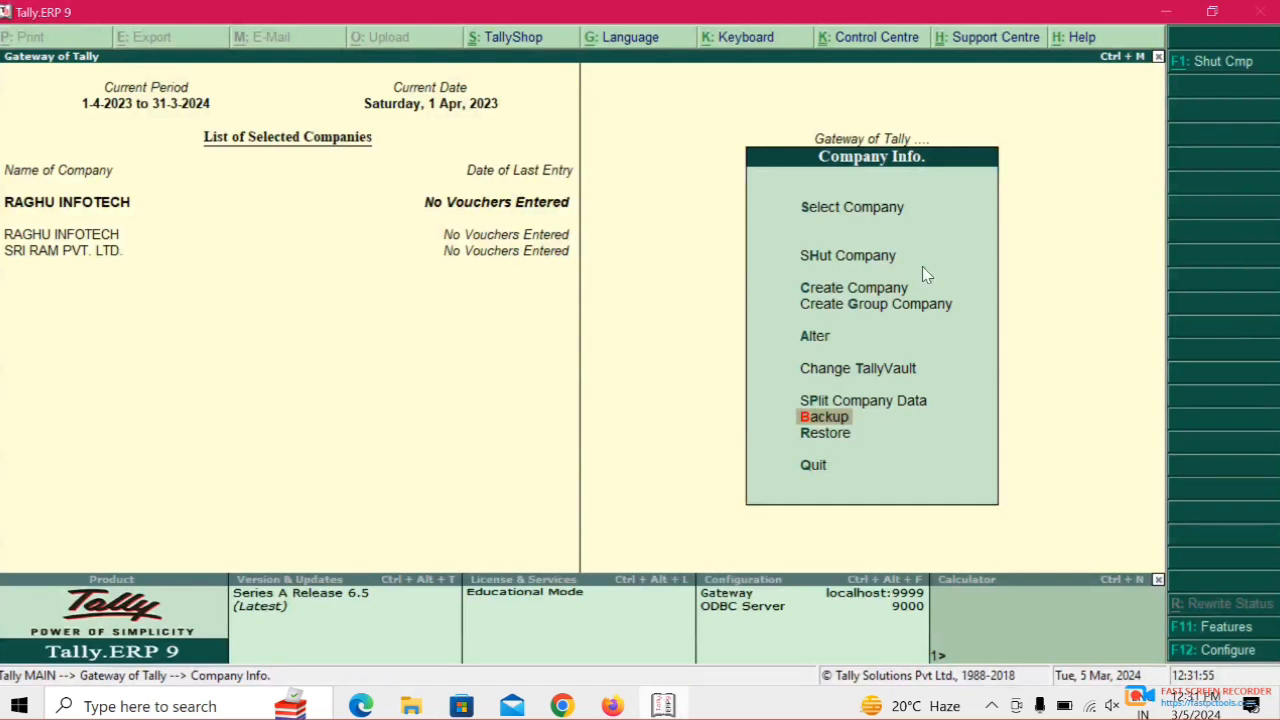
key(Up)
key(Up)
key(Up)
key(Up)
key(Up)
key(Up)
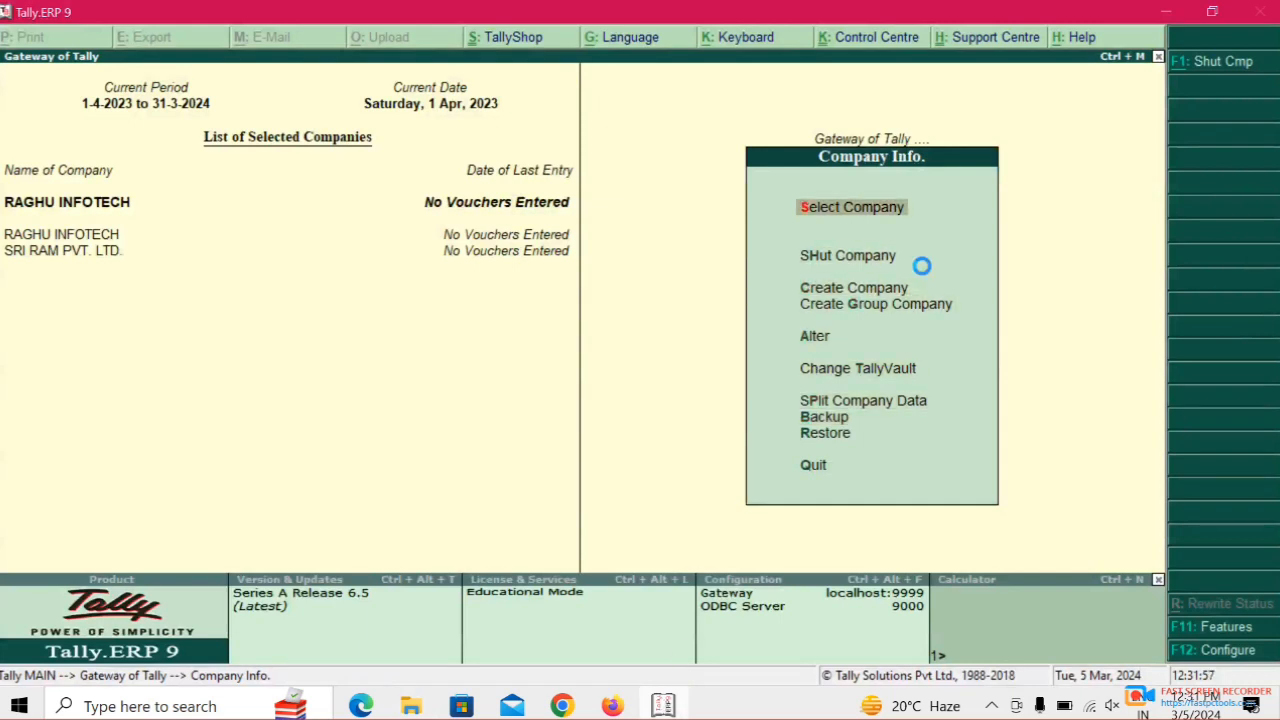
key(Return)
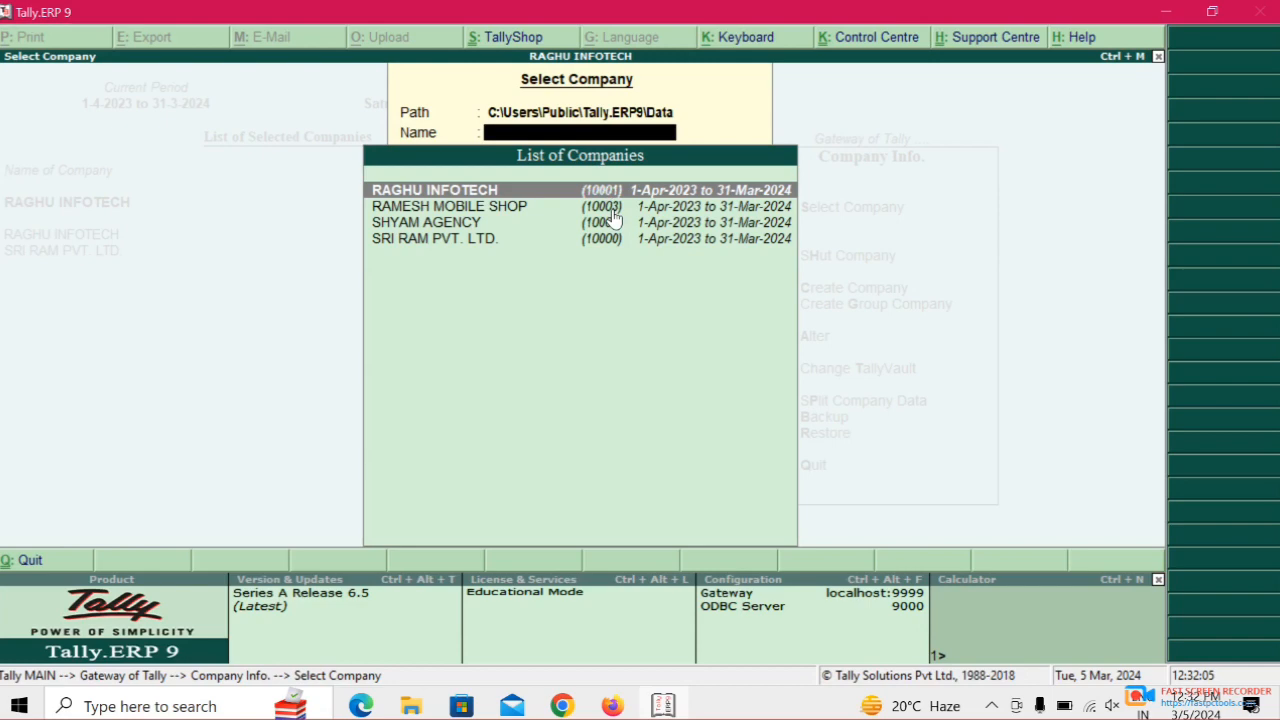
key(Escape)
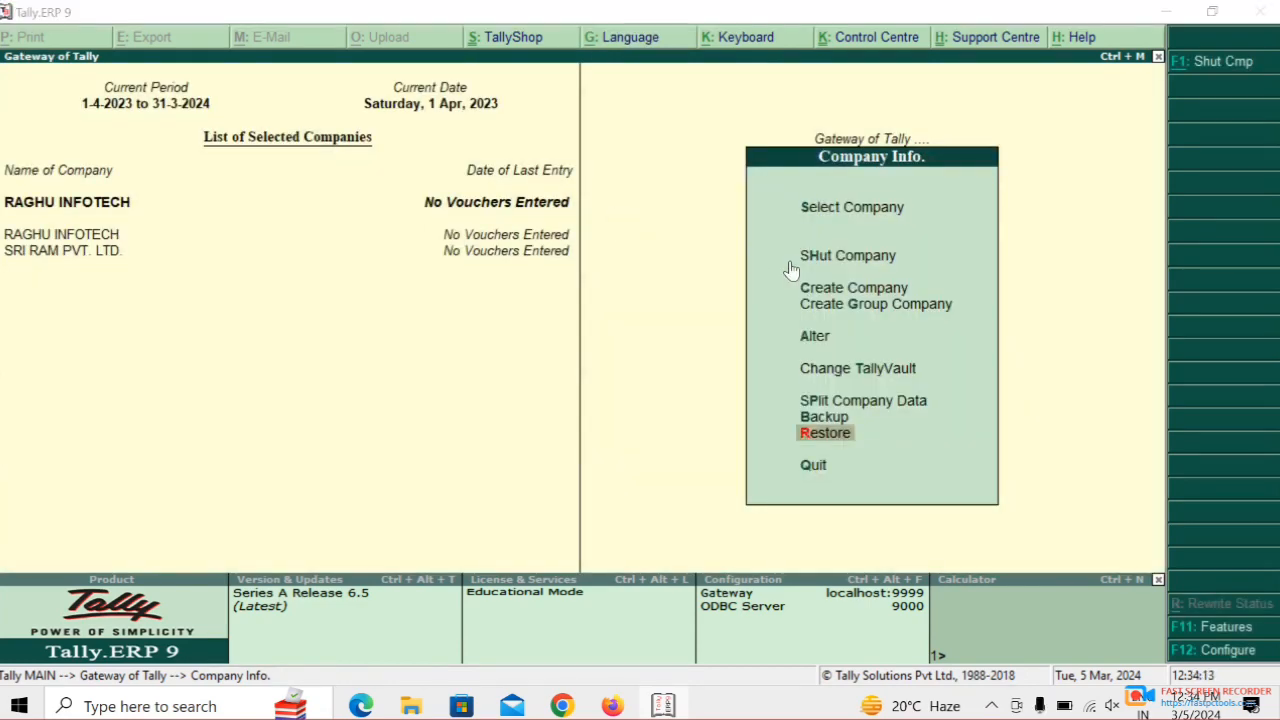
- Load the company RAMESH MOBILE SHOP with Select Company
click(743, 268)
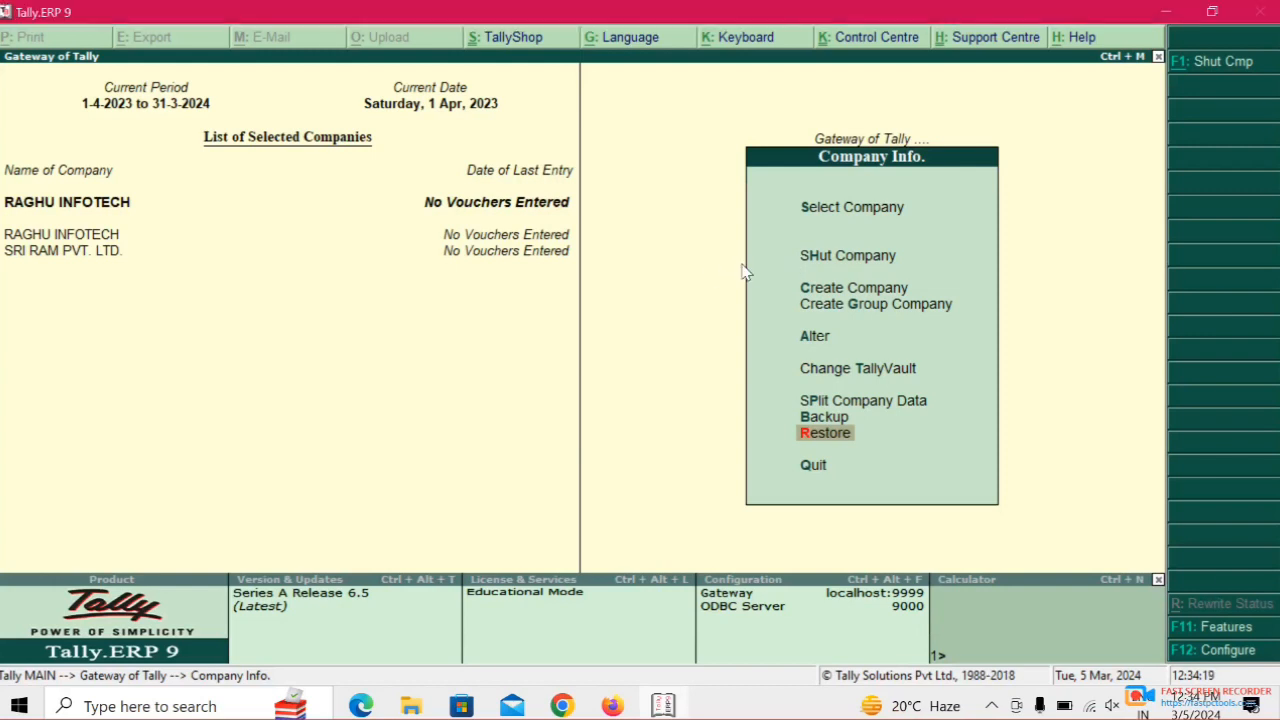
key(Up)
key(Up)
key(Up)
key(Up)
key(Up)
key(Up)
key(Up)
key(Up)
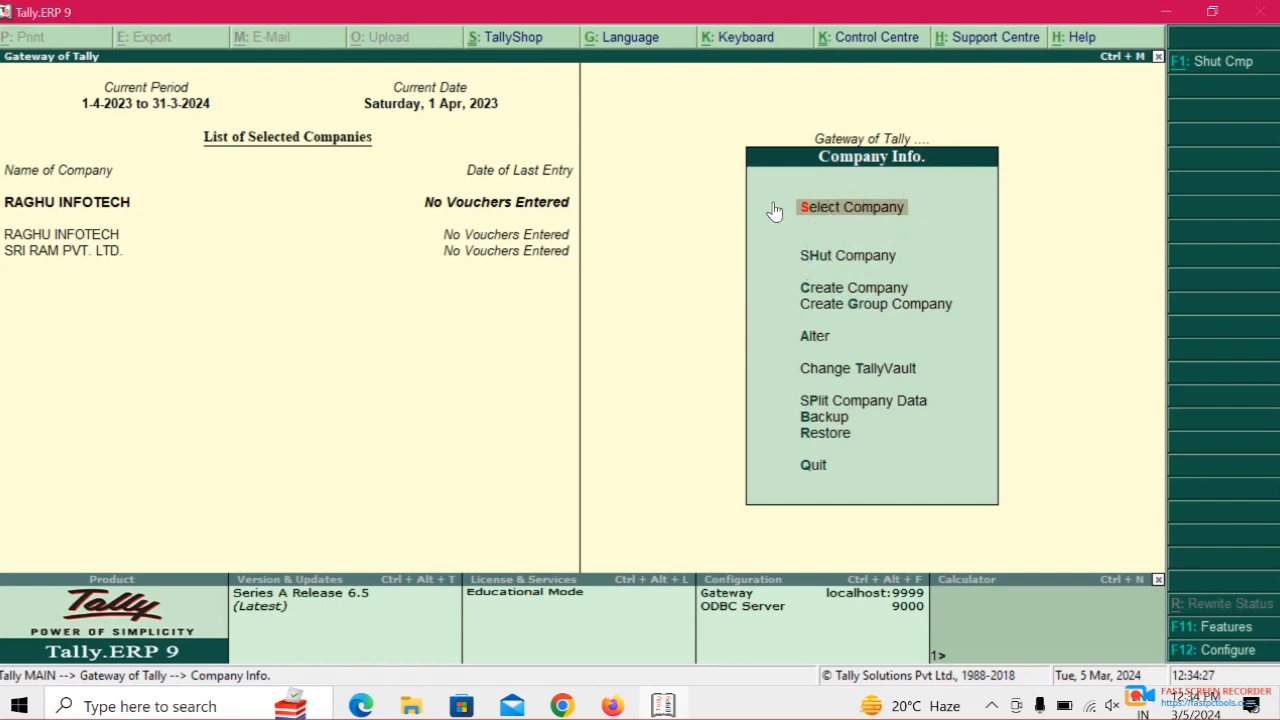
click(850, 335)
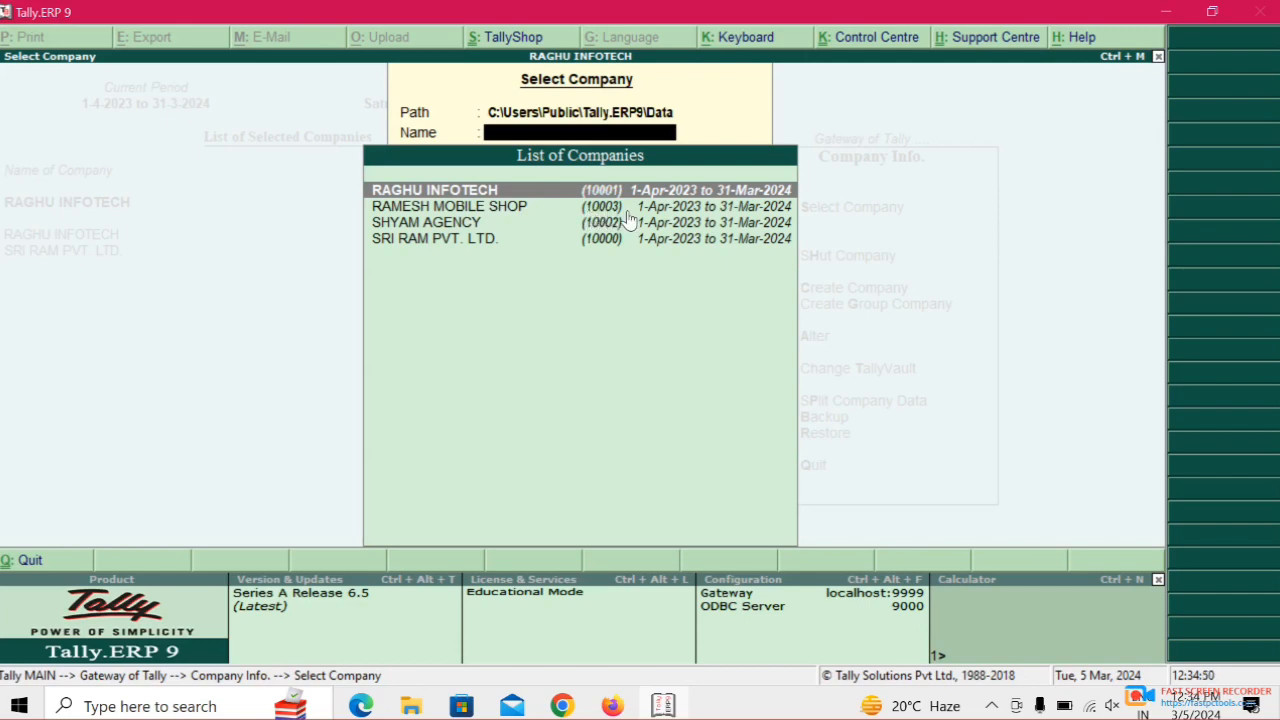
key(Escape)
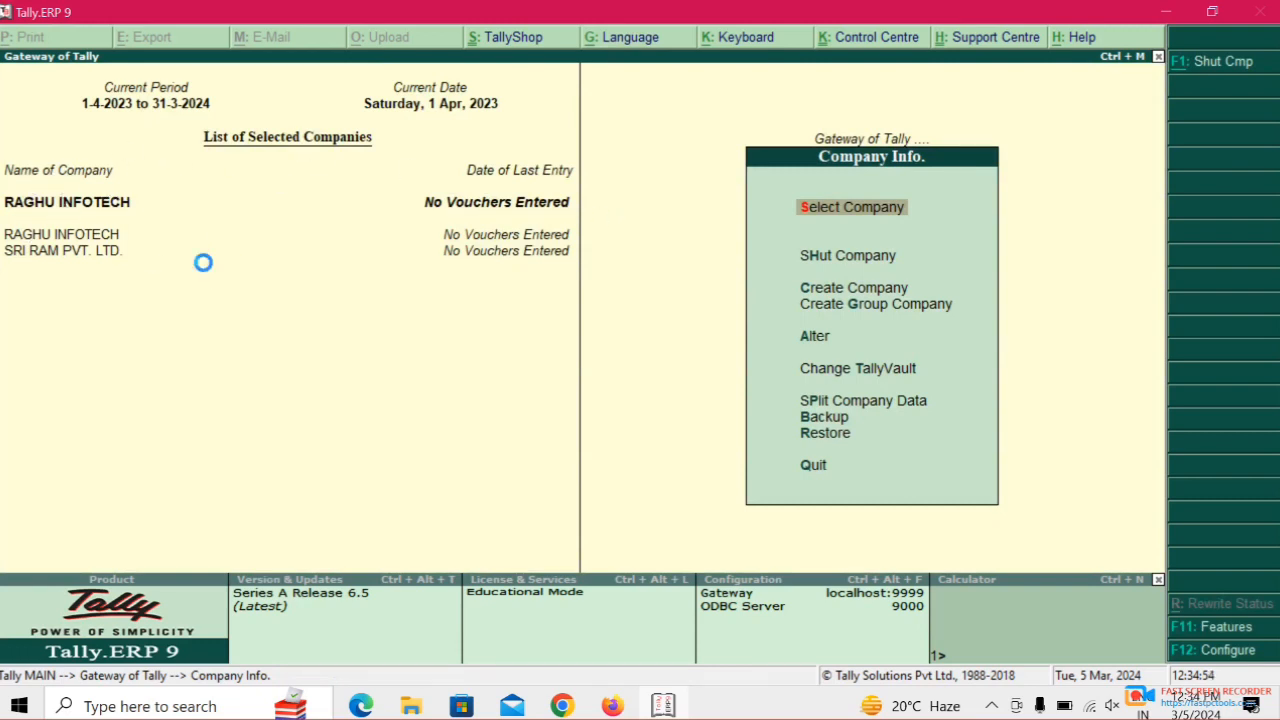
key(Down)
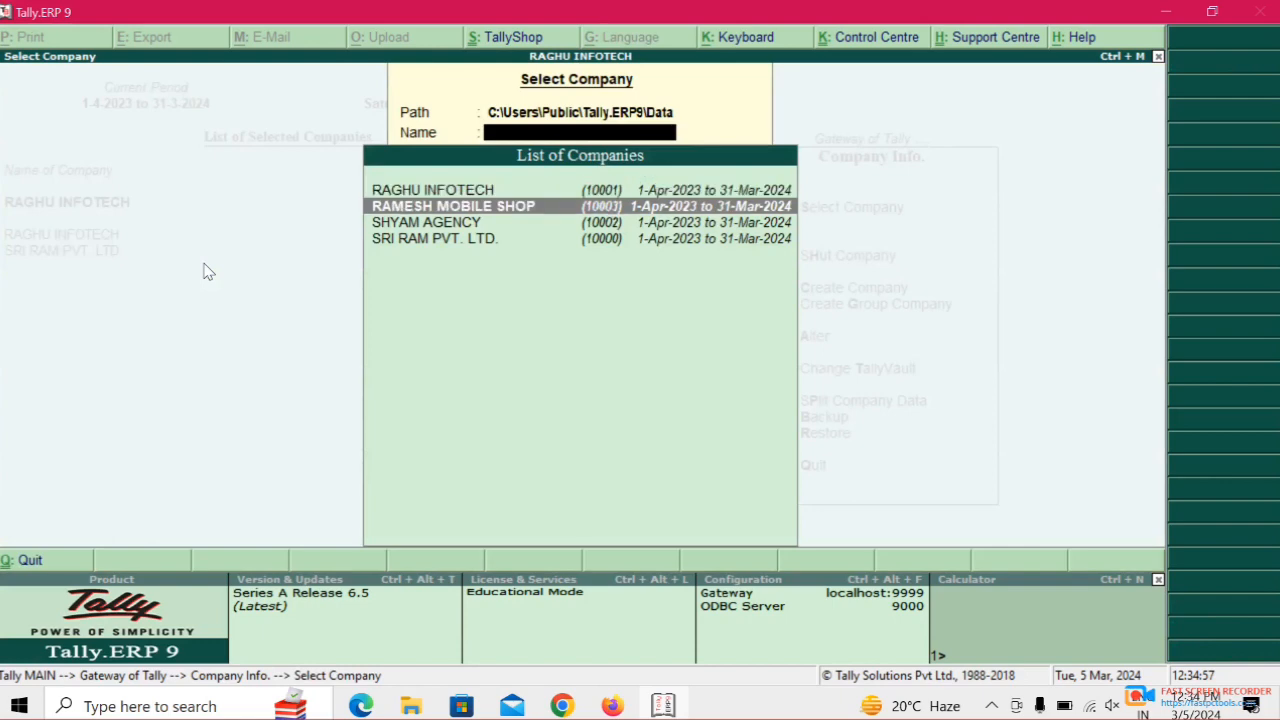
key(Return)
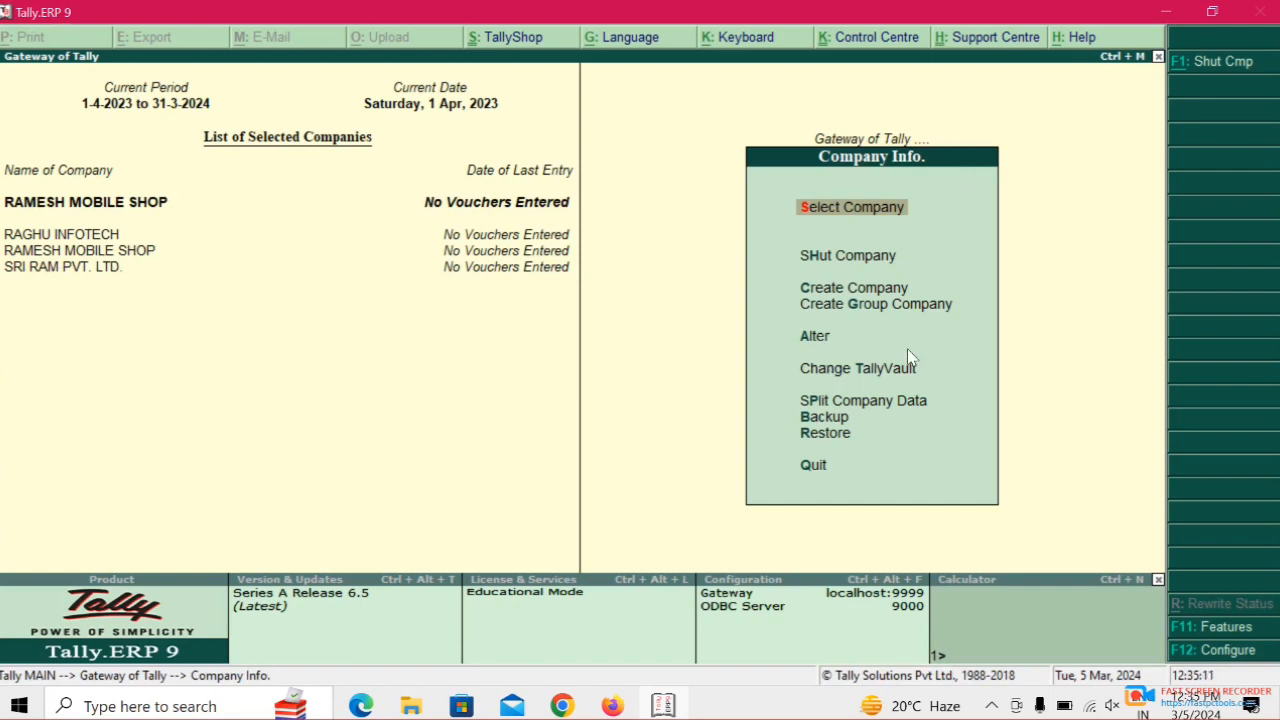
- Open the company RAGHU INFOTECH for alteration and delete it, confirming the deletion
key(Return)
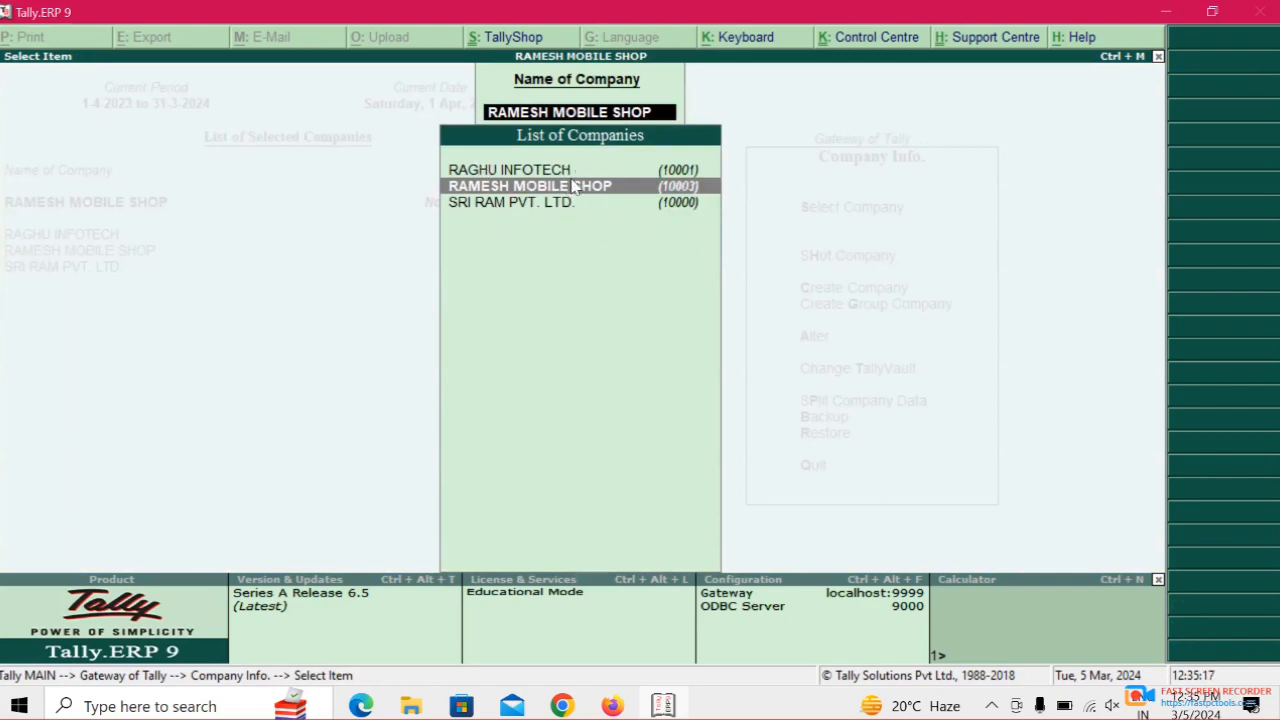
key(Up)
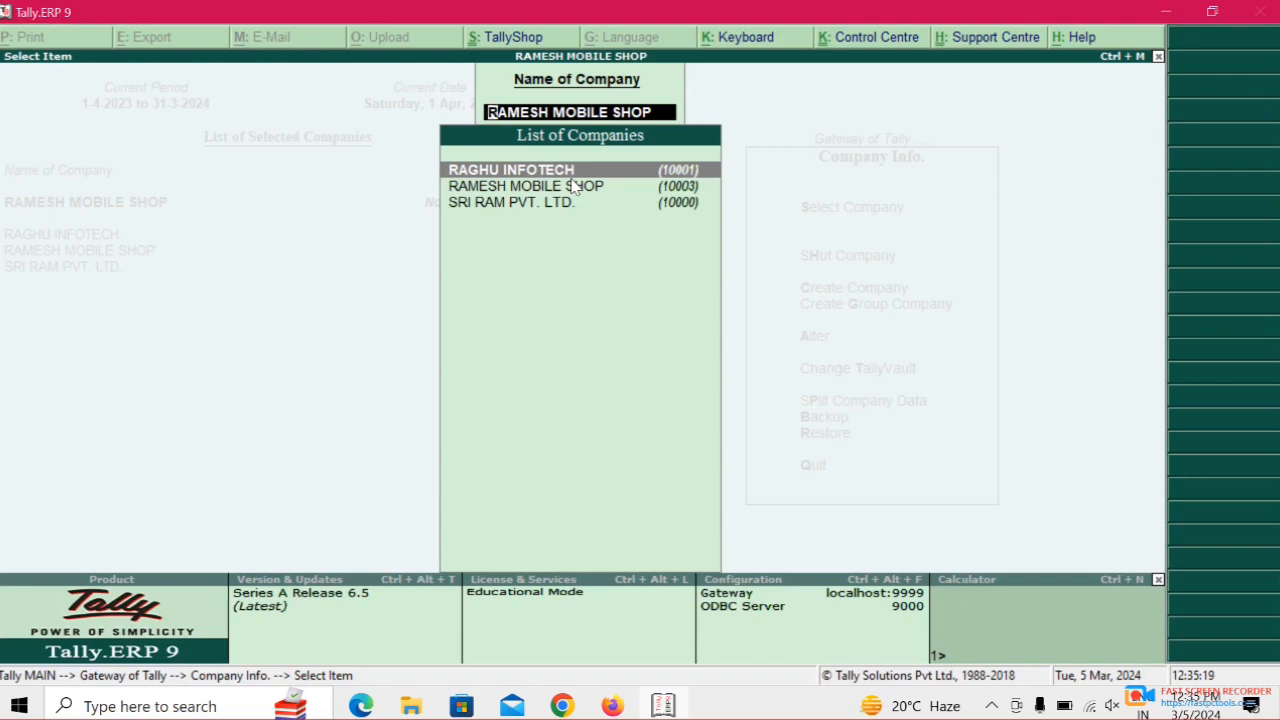
key(Return)
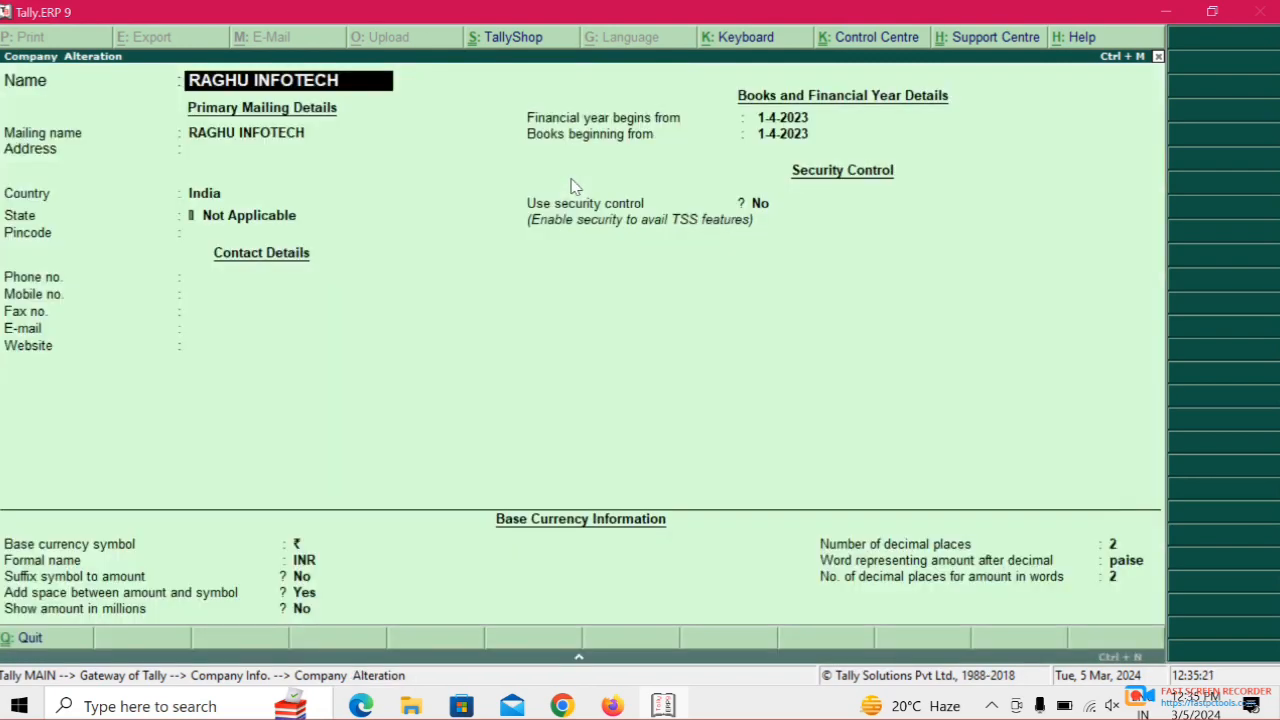
key(alt+d)
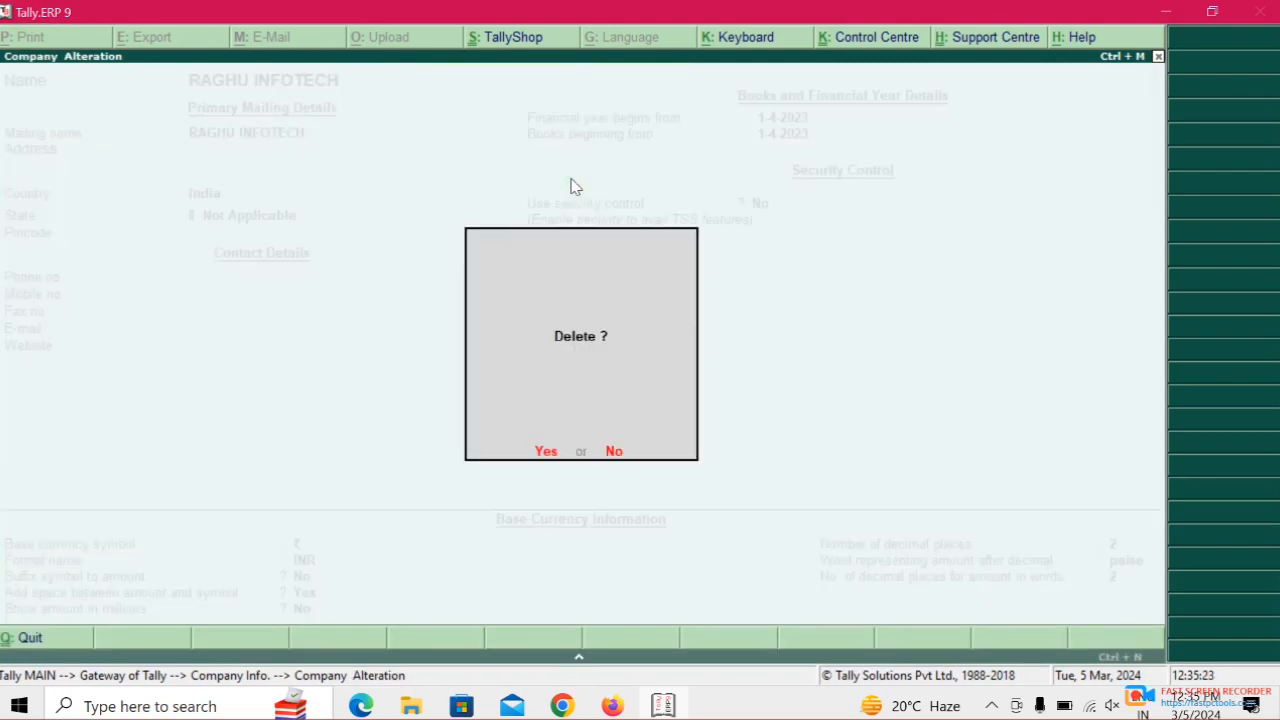
key(y)
key(y)
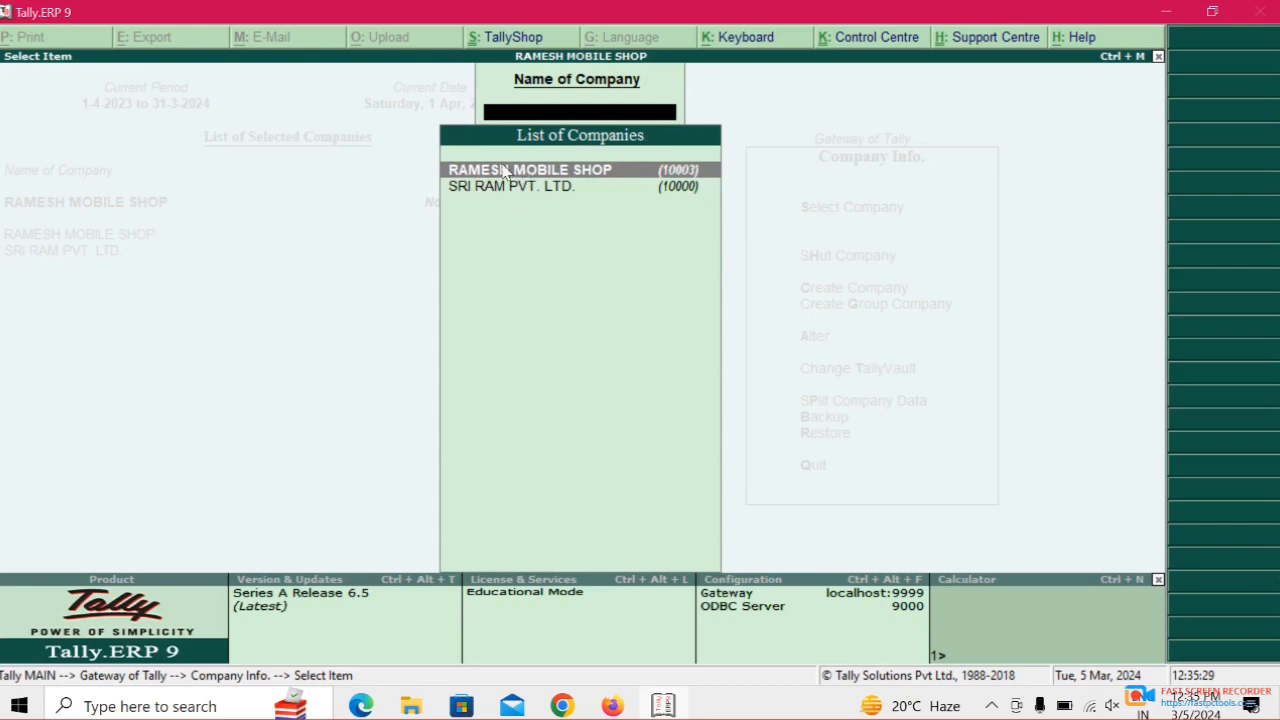
- Open the company RAMESH MOBILE SHOP for alteration and delete it, confirming the deletion
click(623, 177)
key(alt+d)
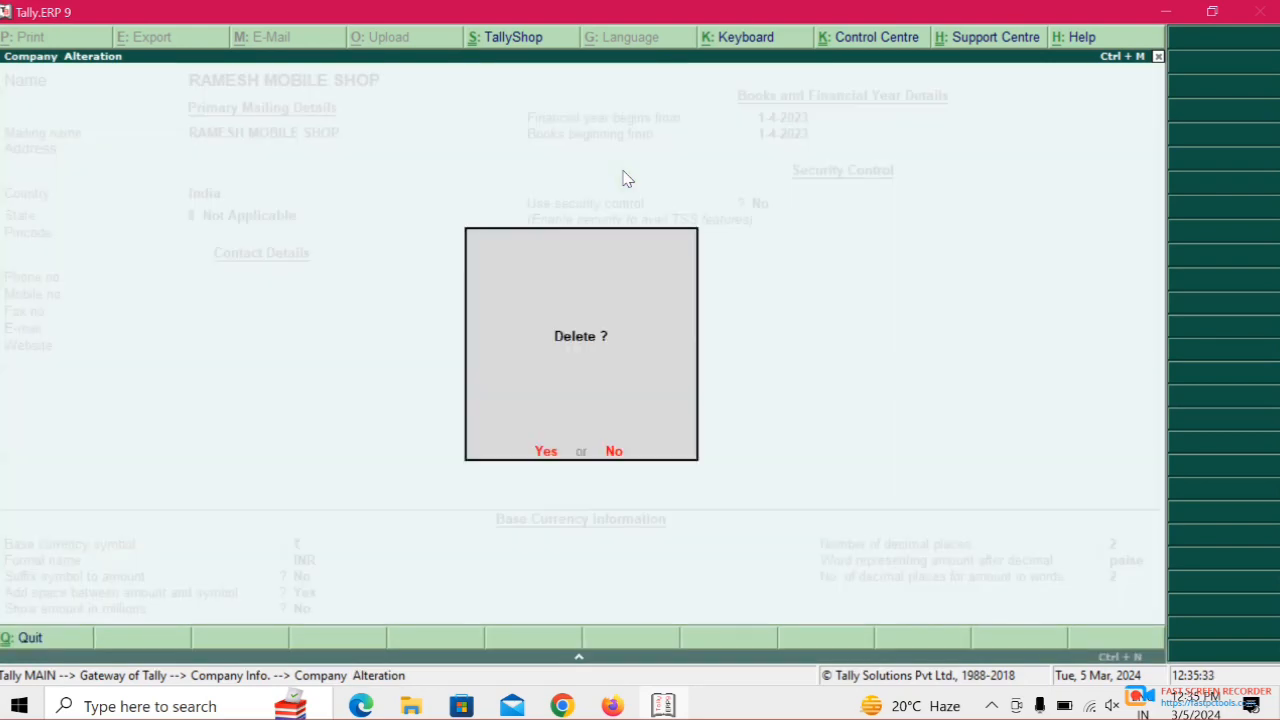
key(Return)
key(Return)
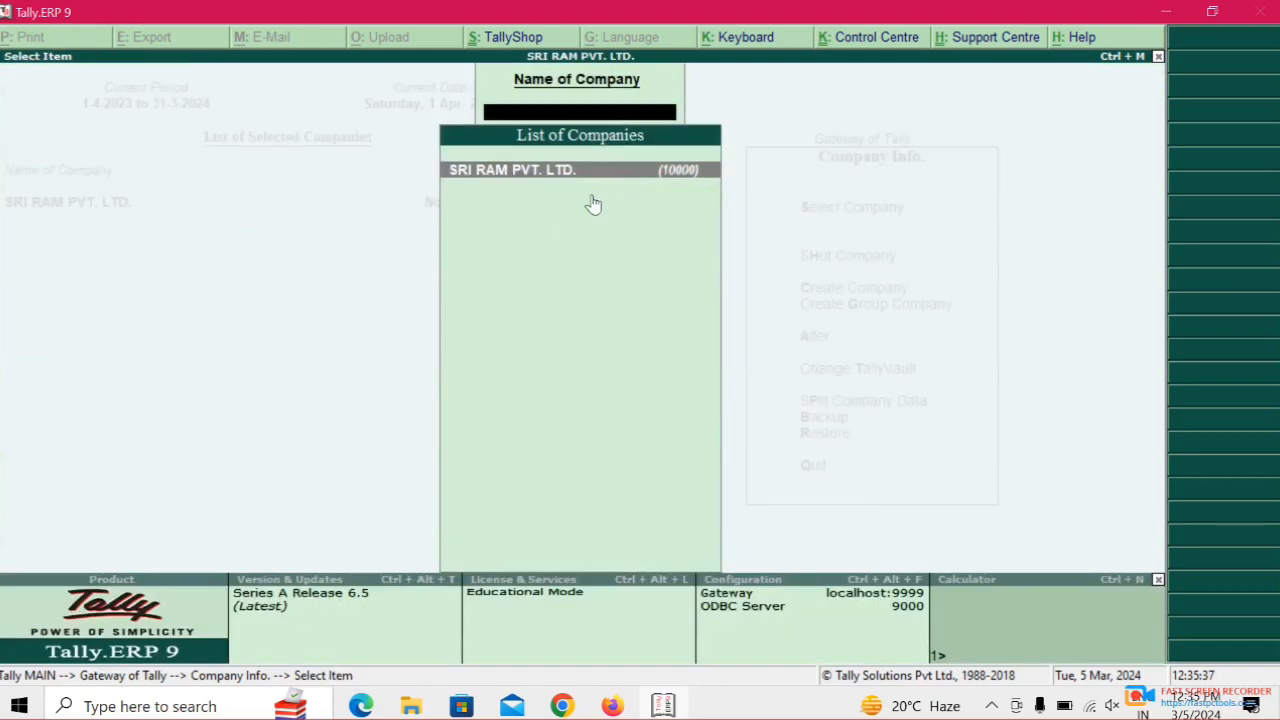
key(Escape)
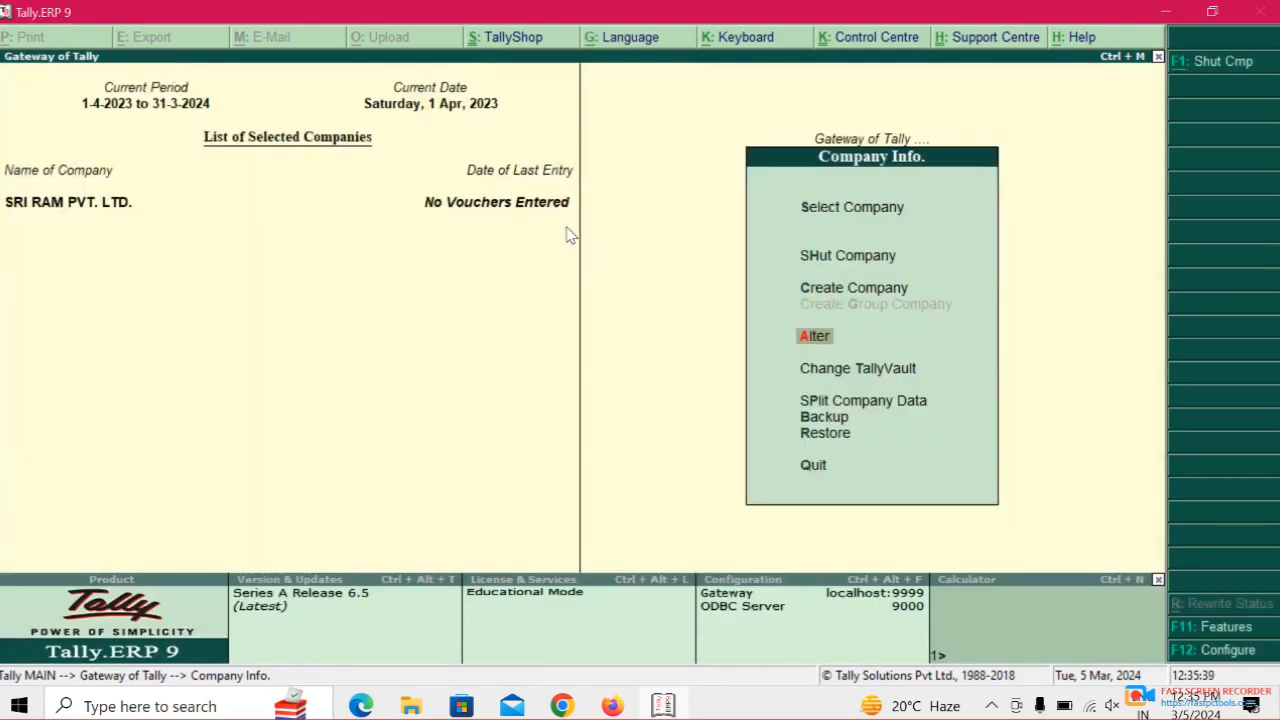
- Check the Select Company list for the two deleted companies, RAGHU INFOTECH and RAMESH MOBILE SHOP
key(Up)
key(Up)
key(Up)
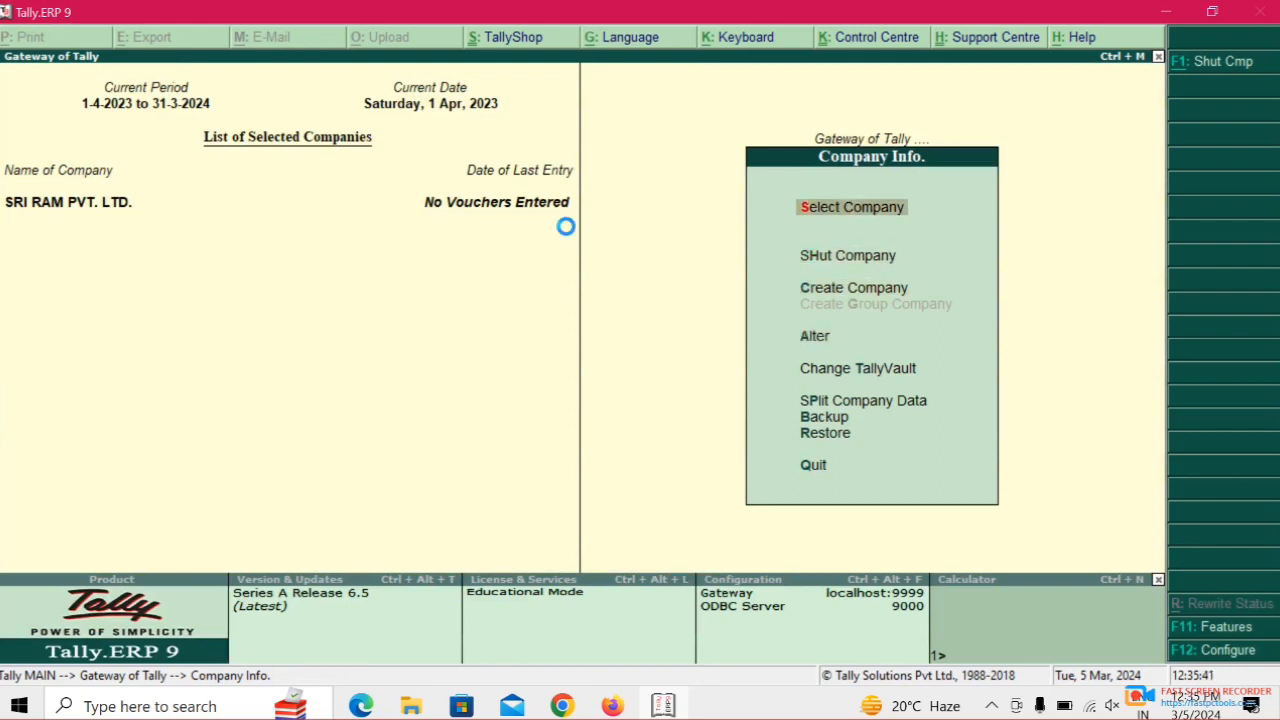
key(Return)
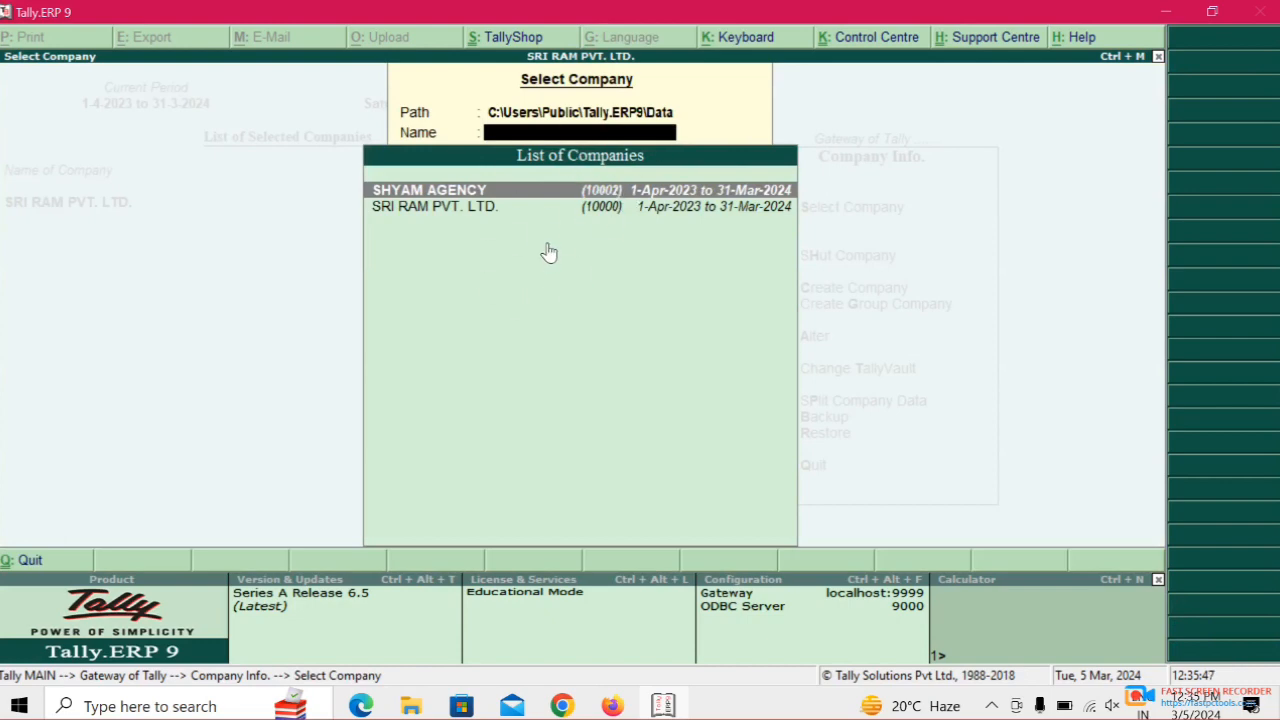
click(656, 207)
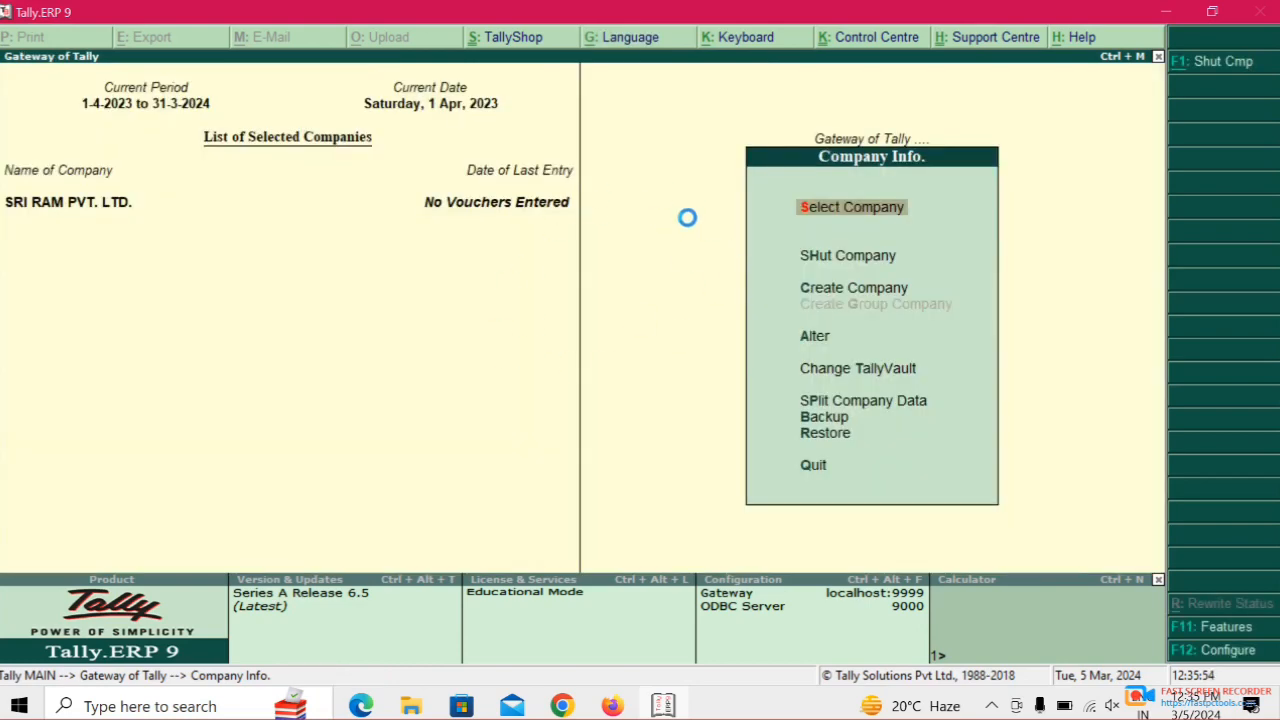
key(Return)
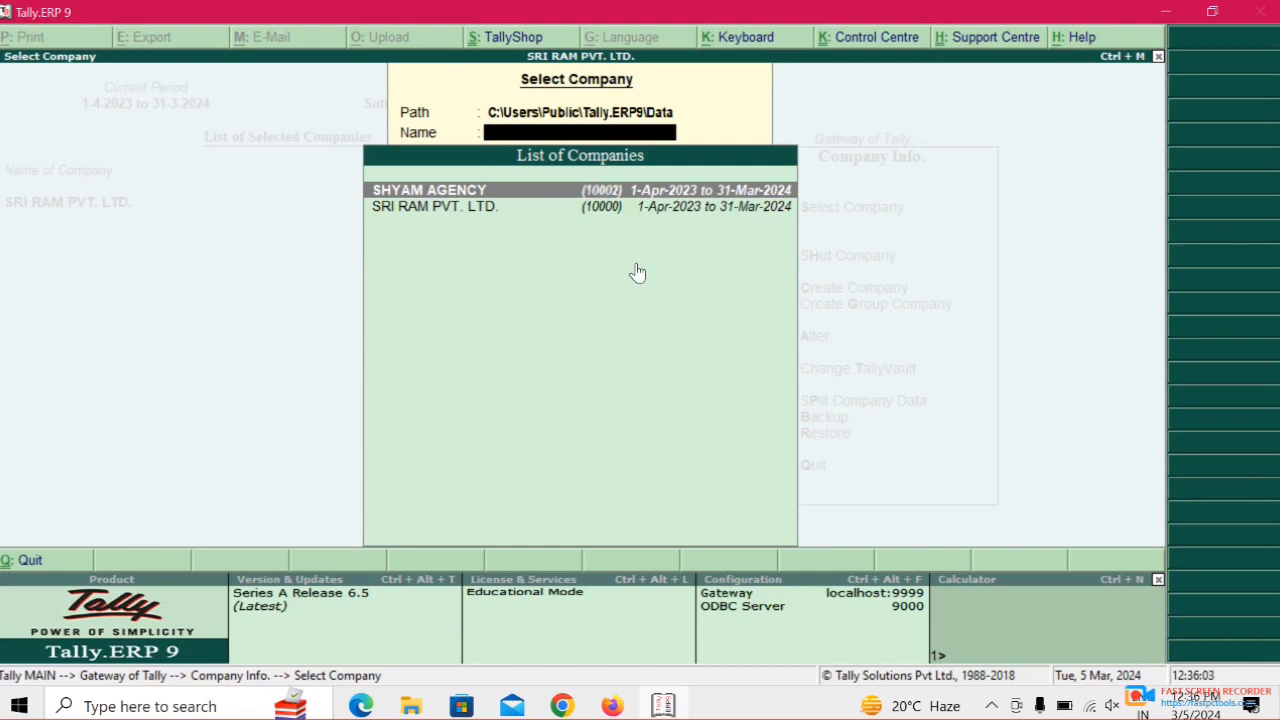
key(Escape)
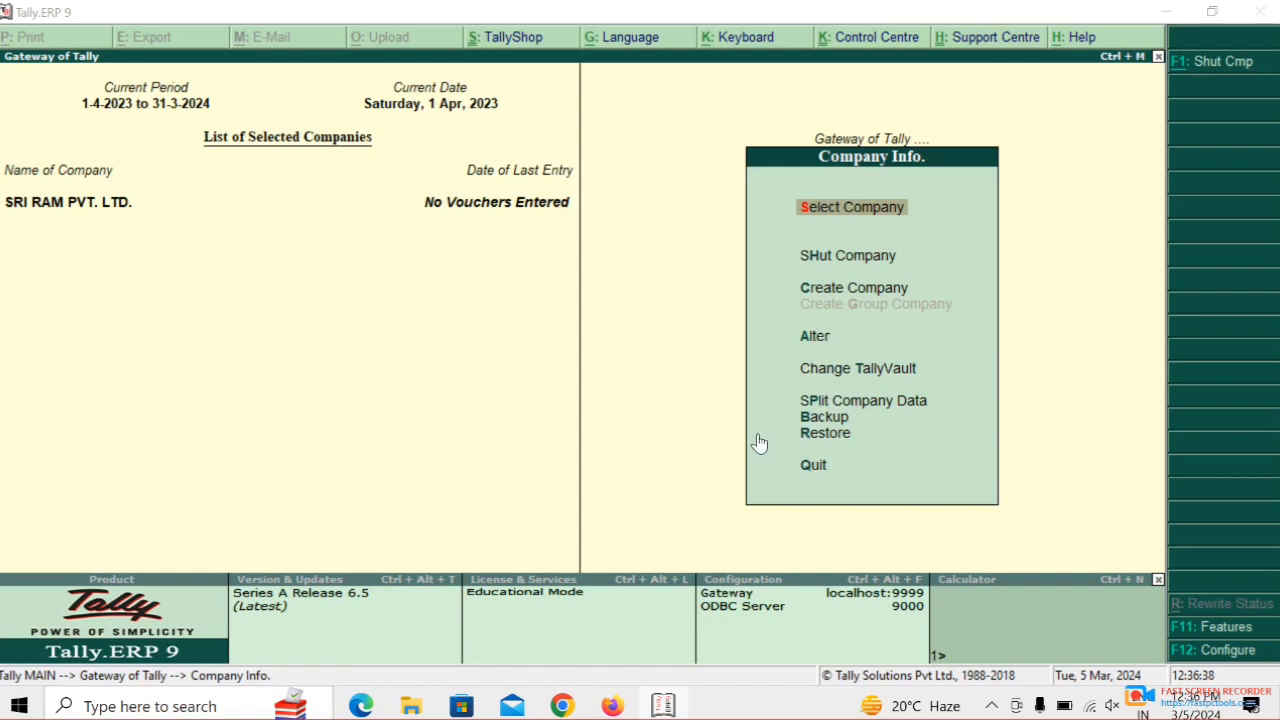
- Restore the company RAGHU INFOTECH from the backup source g: to the destination C:\Users\Public\Tally.ERP9\Data
click(841, 437)
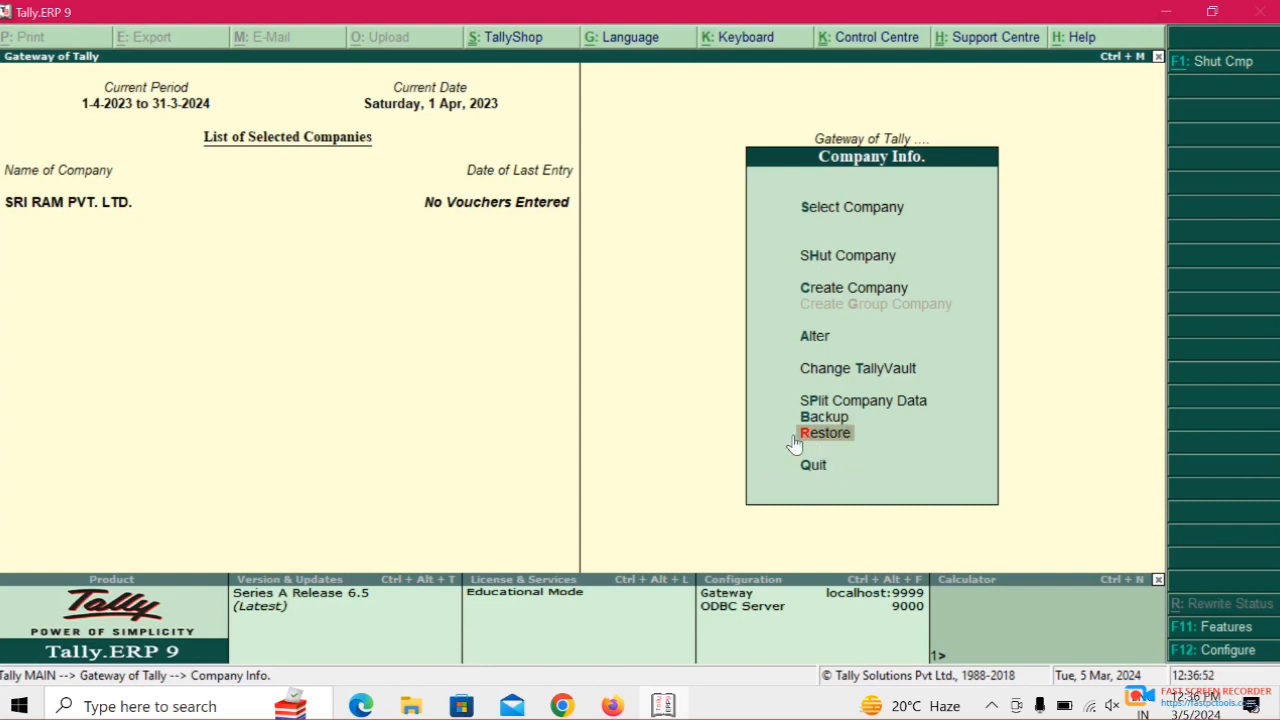
click(843, 424)
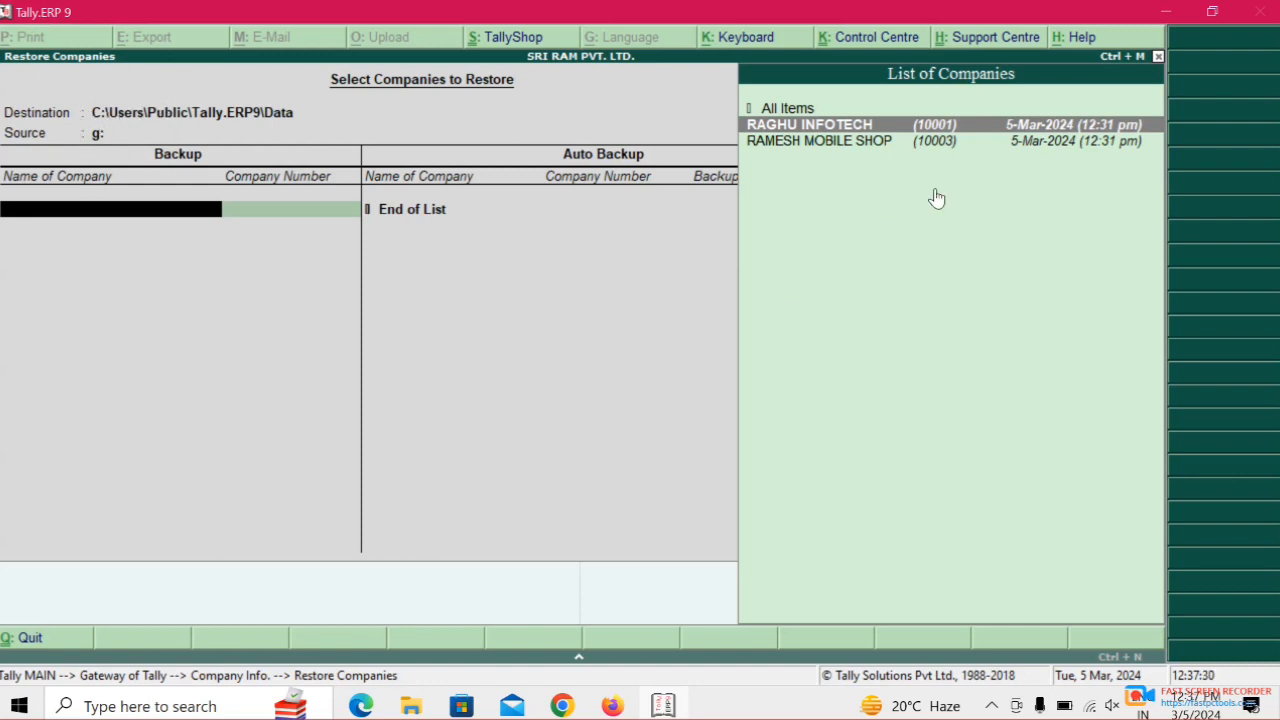
click(965, 133)
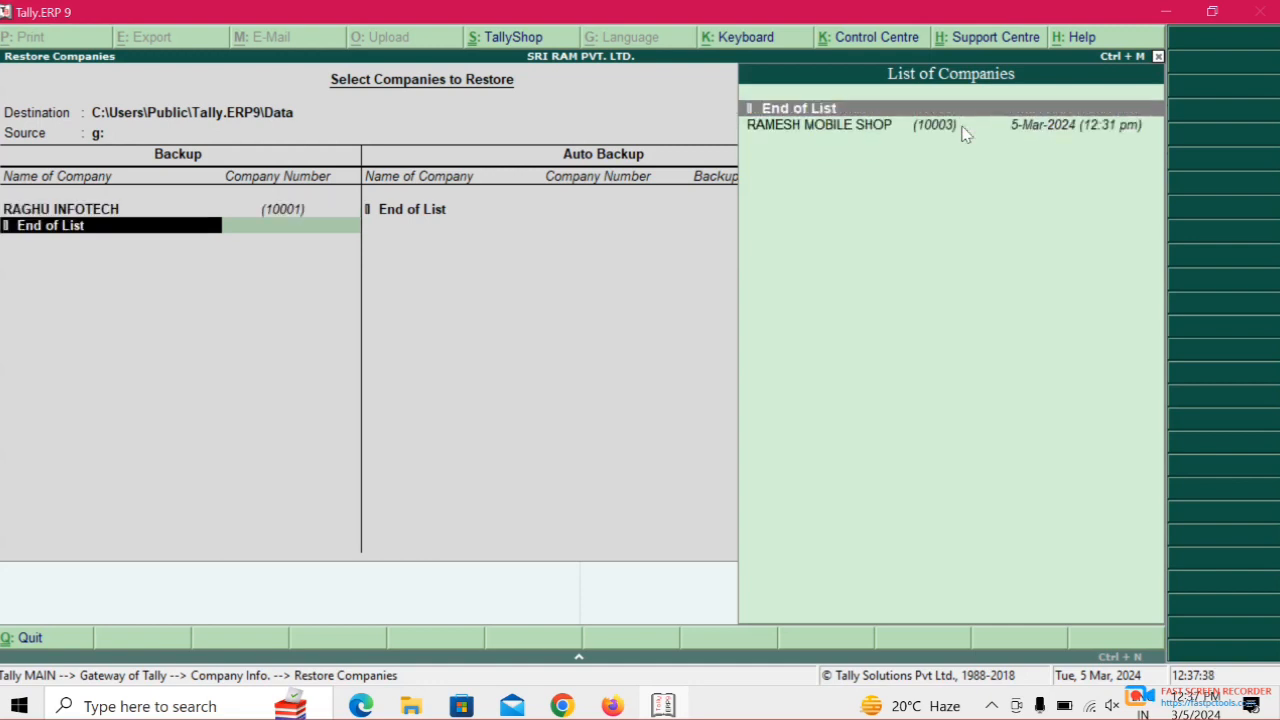
click(892, 110)
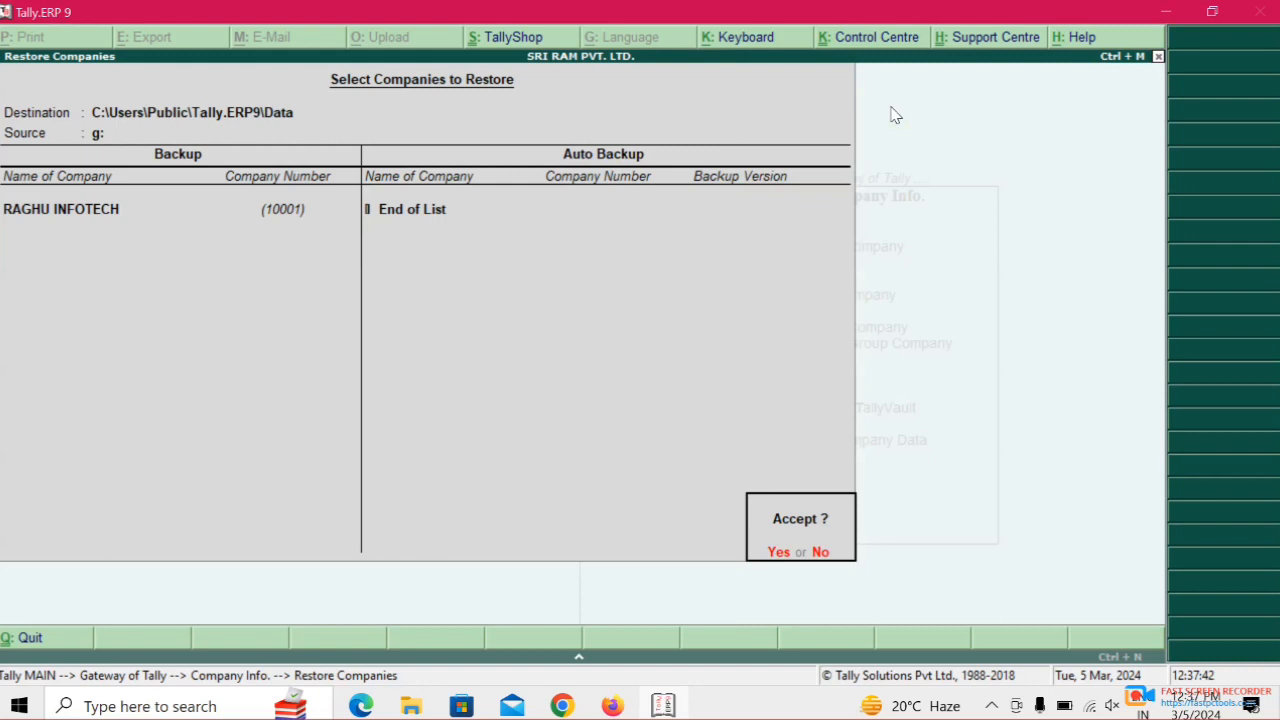
key(y)
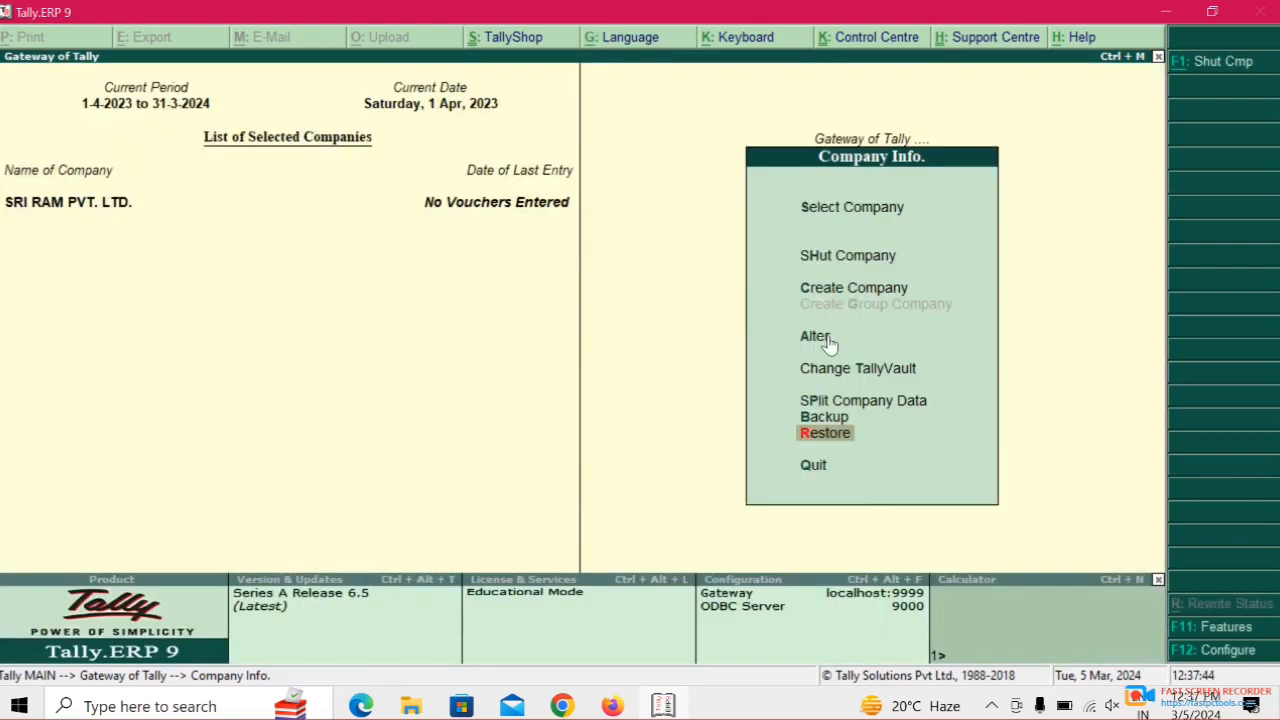
- Examine the Select Company list for the restored company RAGHU INFOTECH
key(Up)
key(Up)
key(Up)
key(Up)
key(Up)
key(Up)
key(Up)
key(Up)
key(Down)
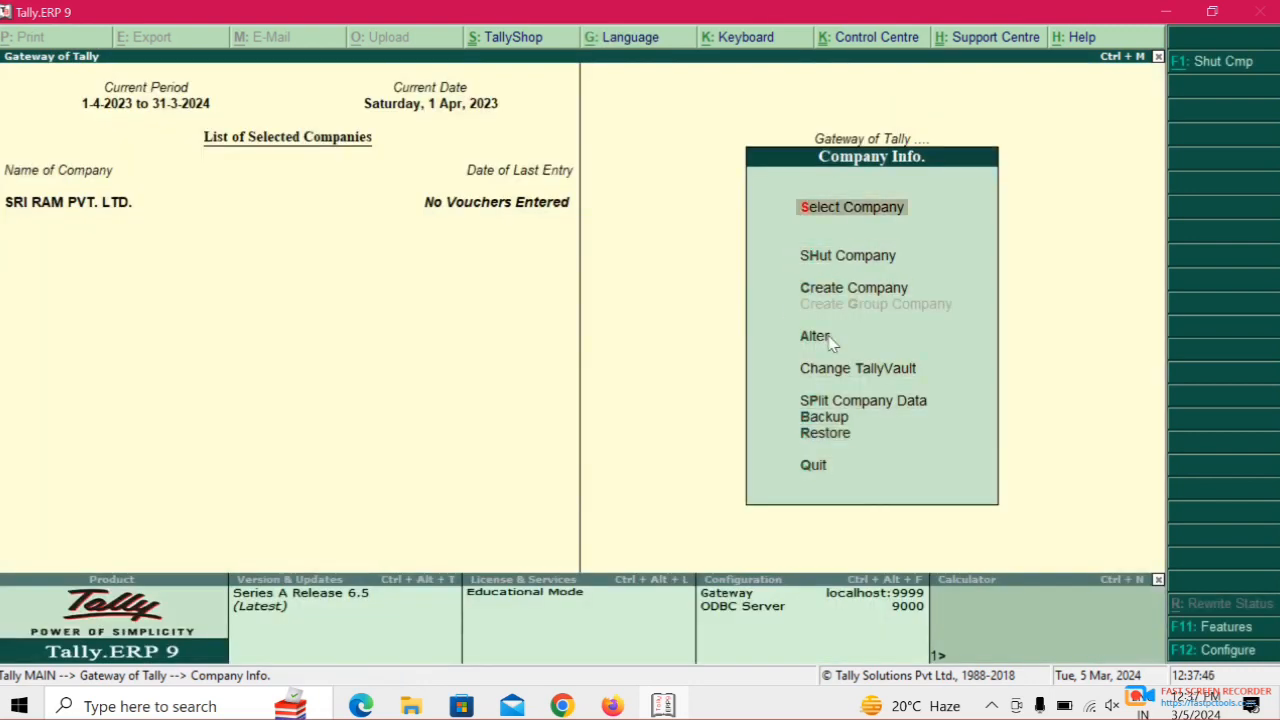
click(826, 336)
key(Return)
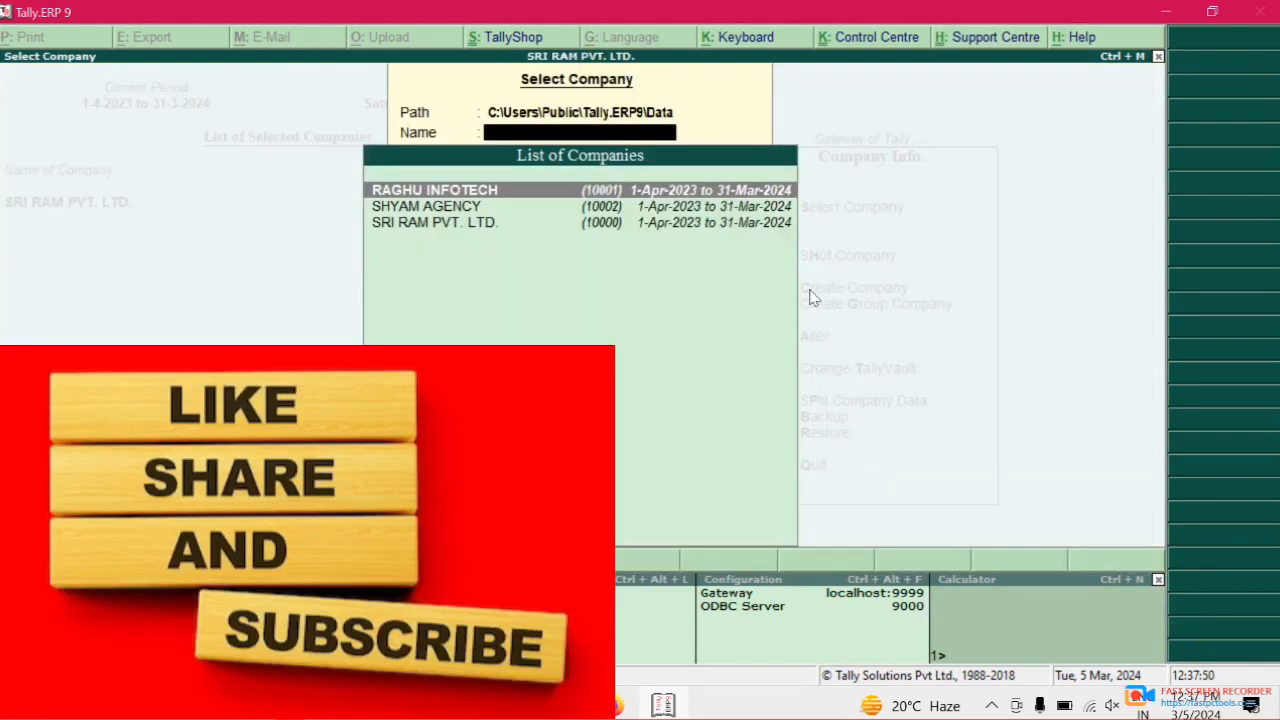